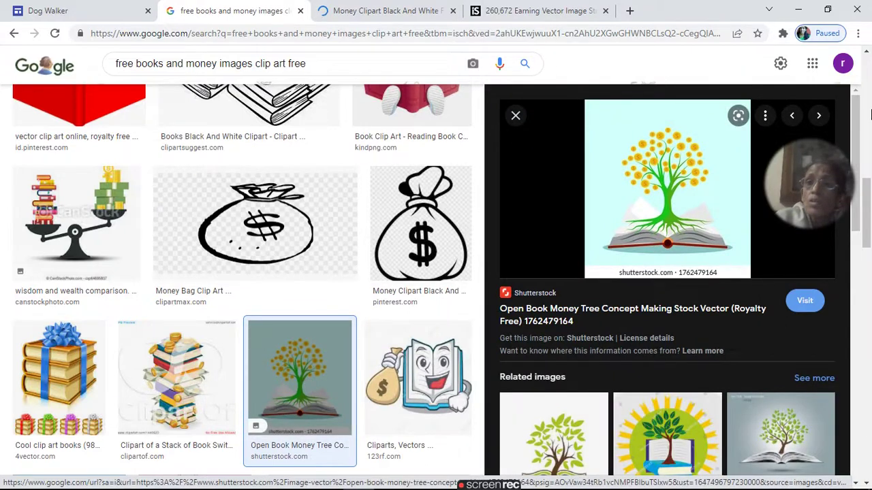
Step: Open the Dreamstime source page of the red cartoon book holding money from the image results
scroll(869, 114, up, 5)
scroll(870, 114, up, 3)
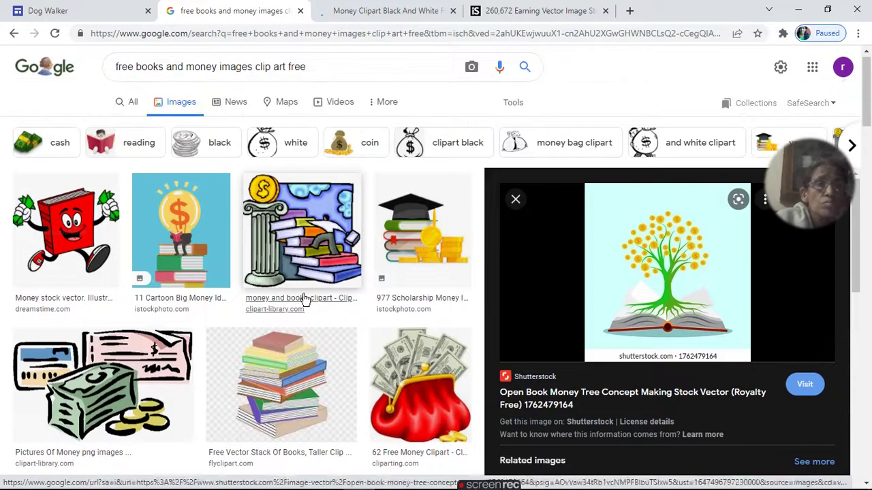
click(96, 232)
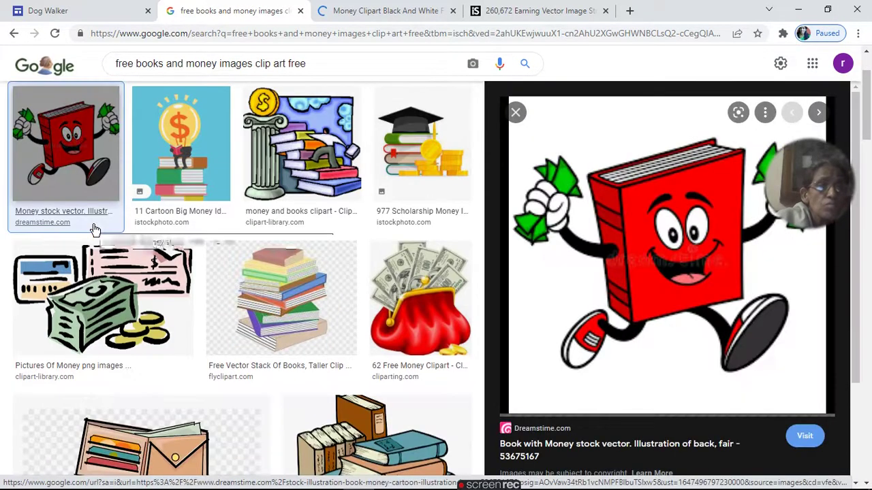
click(680, 273)
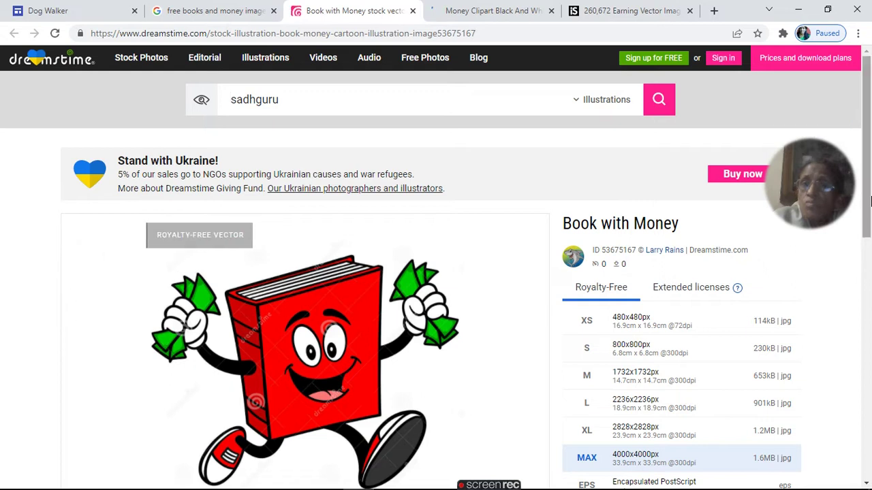
Step: Examine the illustration's download options, dismissing the sign-up and notification pop-ups, and revisit the image results for comparison
drag(871, 200, 870, 274)
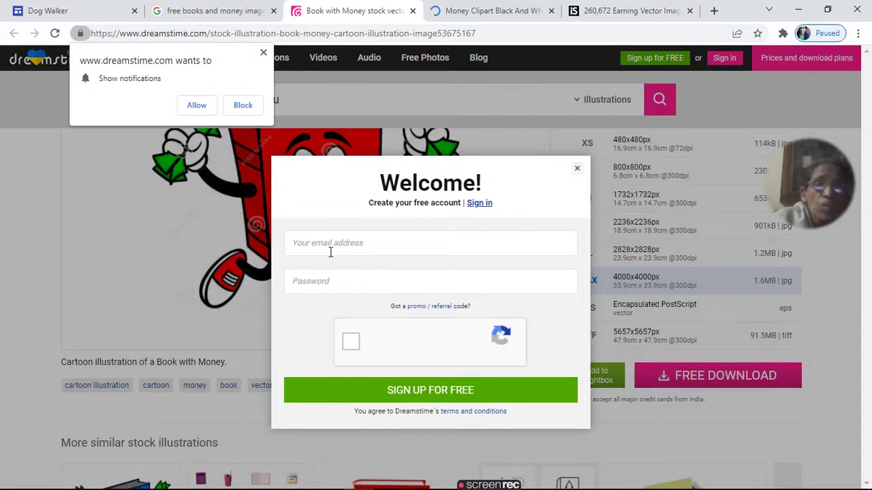
click(577, 169)
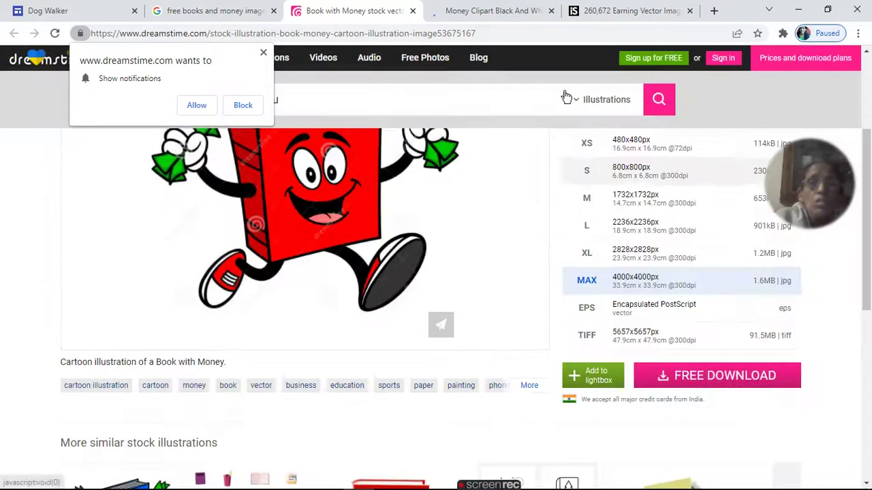
click(232, 26)
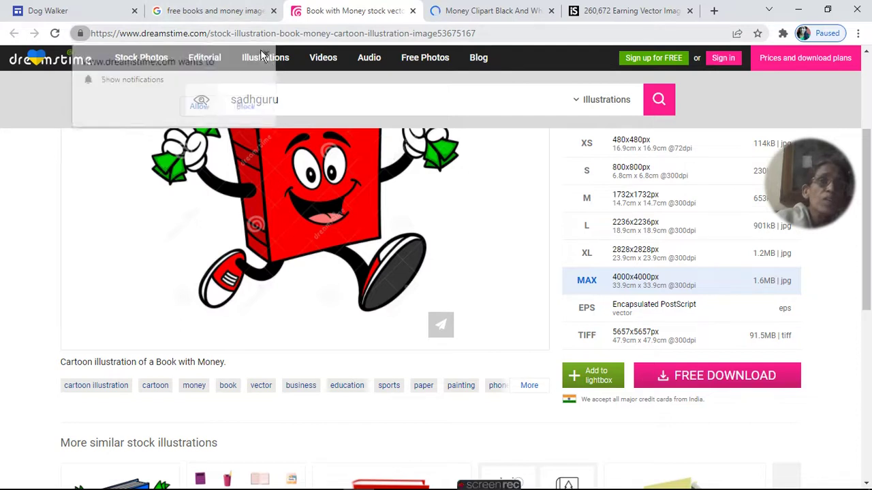
click(220, 13)
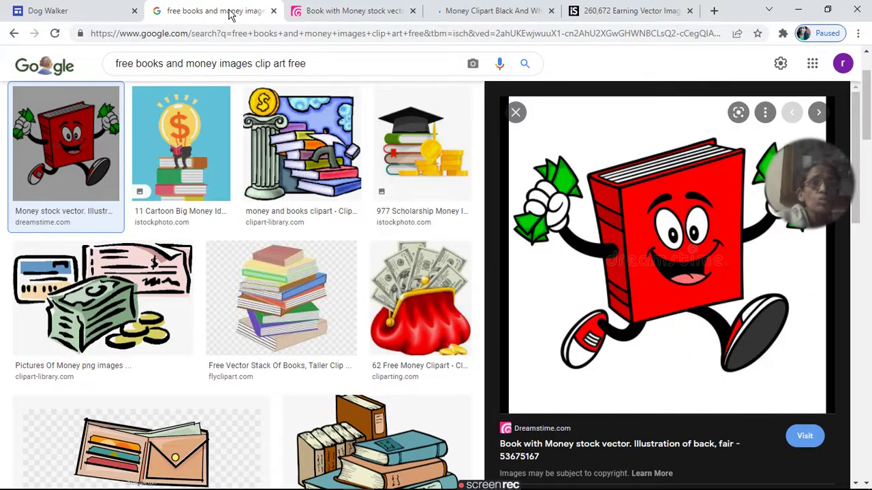
key(ctrl+Tab)
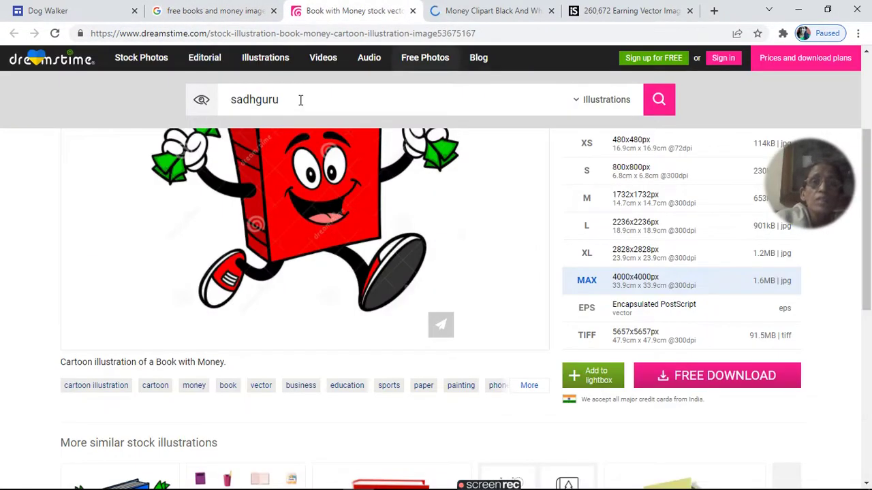
Step: Upload store-2017.png as the Dog Walker site's logo and set its alt text to "try again"
click(74, 11)
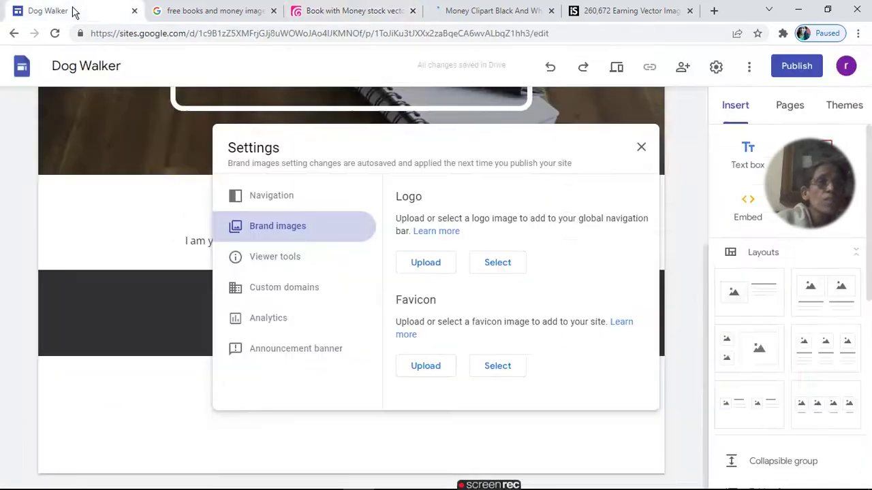
click(426, 263)
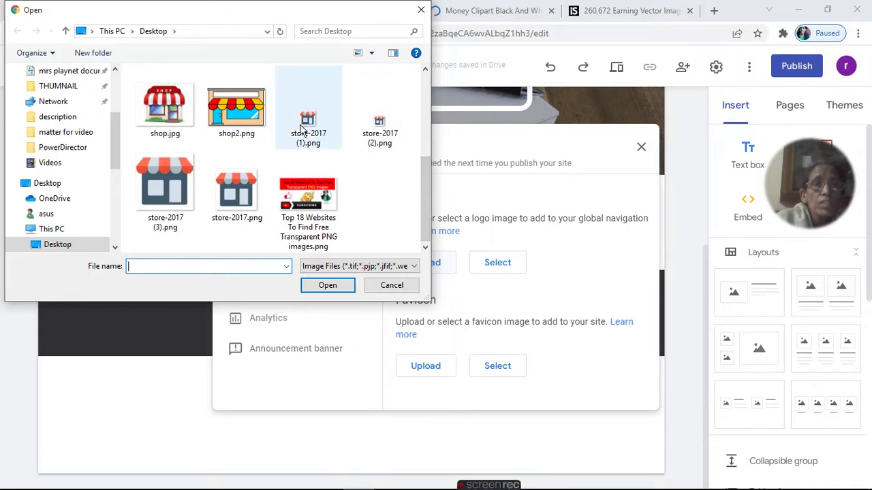
double_click(248, 183)
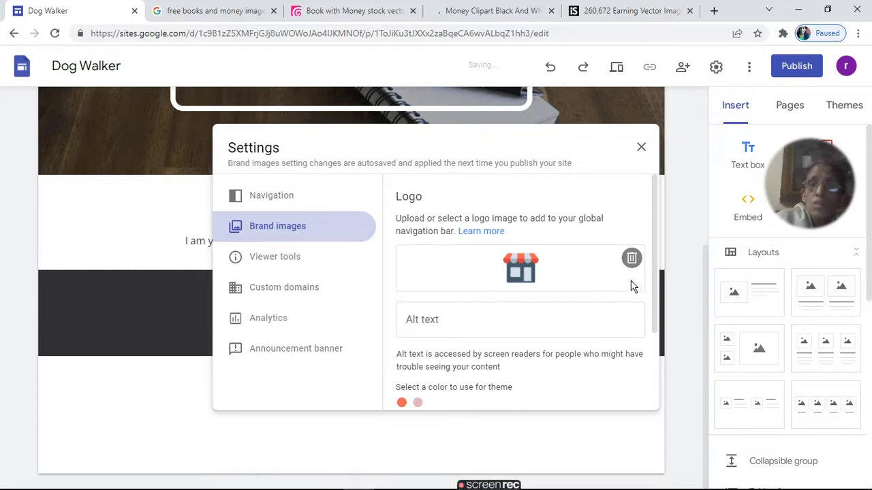
click(443, 326)
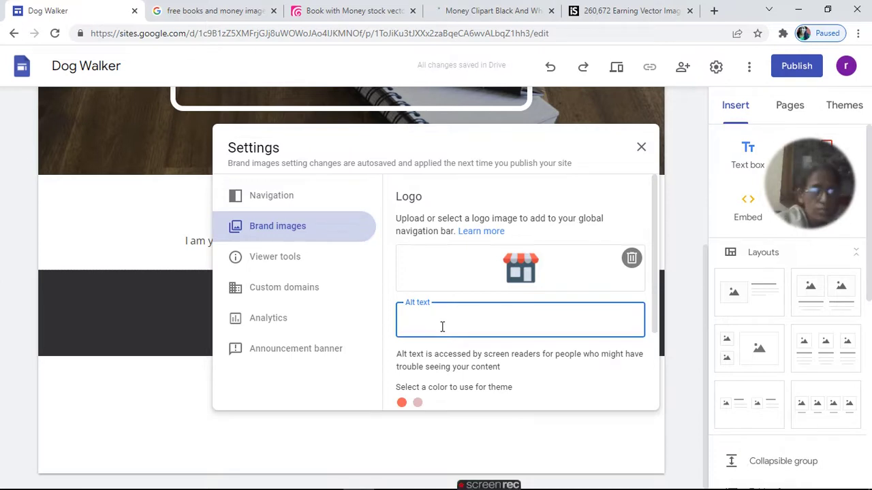
text(try)
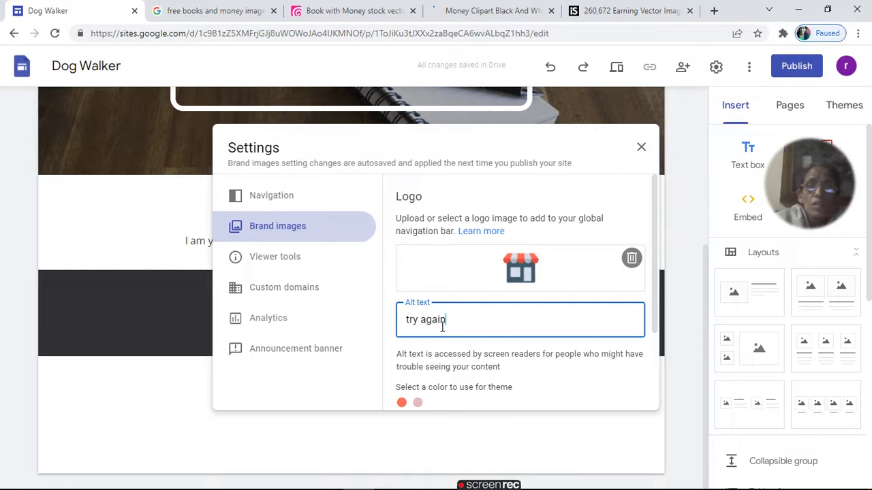
text( again)
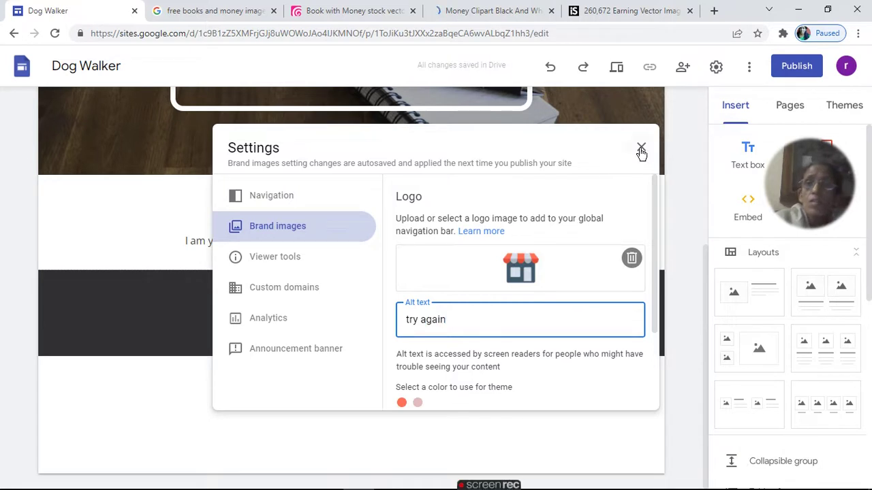
Step: Review the site's Viewer tools options and the Google Analytics tracking settings
click(252, 259)
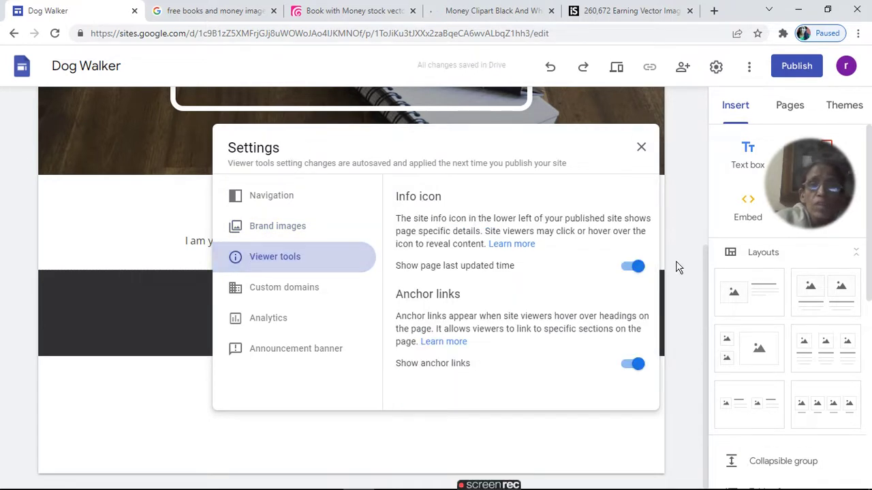
click(273, 322)
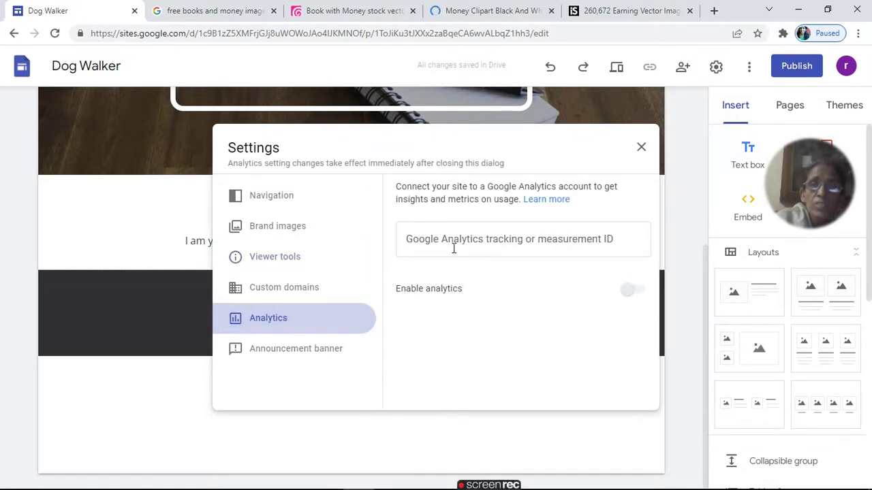
click(452, 240)
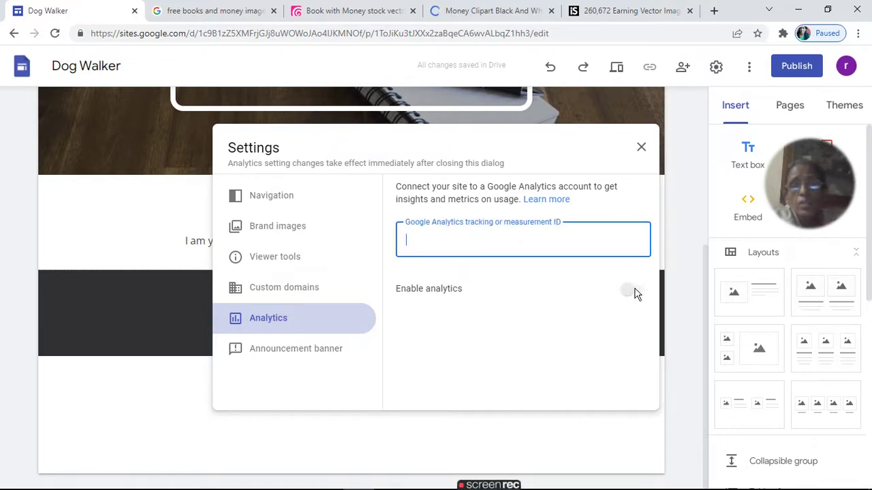
Step: Turn on a cyan announcement banner with the message "Go Fast To Gain" and close the settings
click(267, 358)
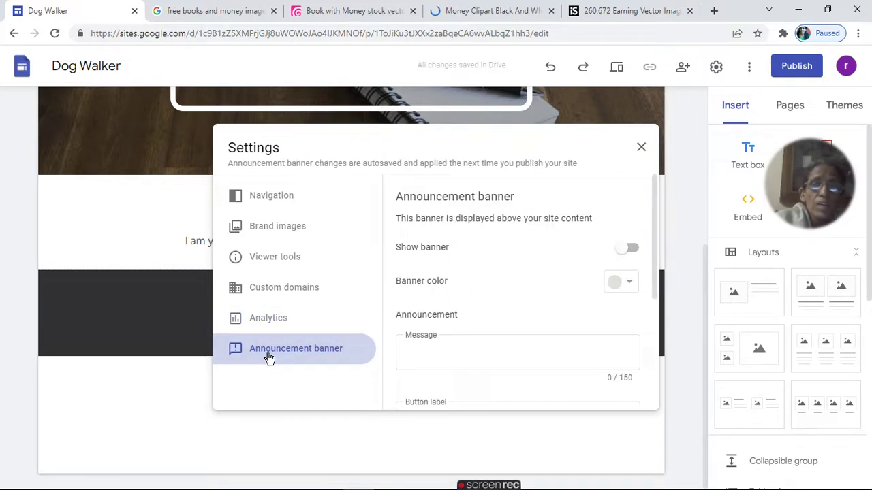
click(637, 252)
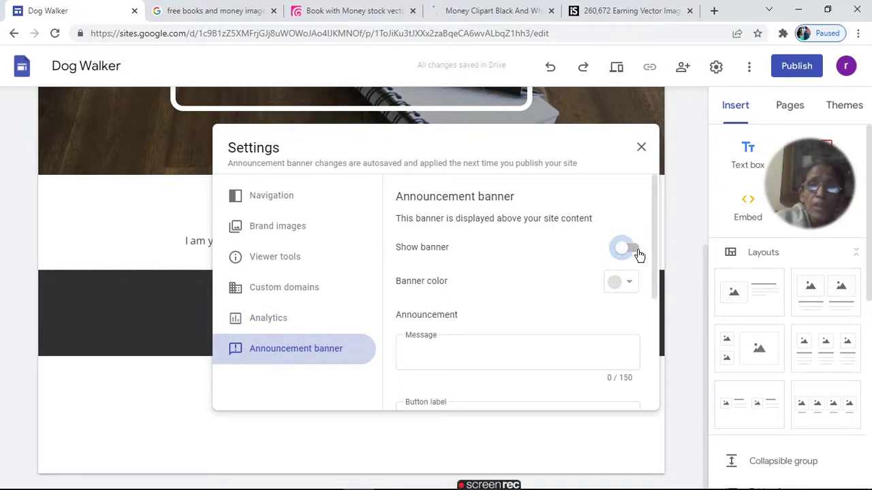
click(632, 285)
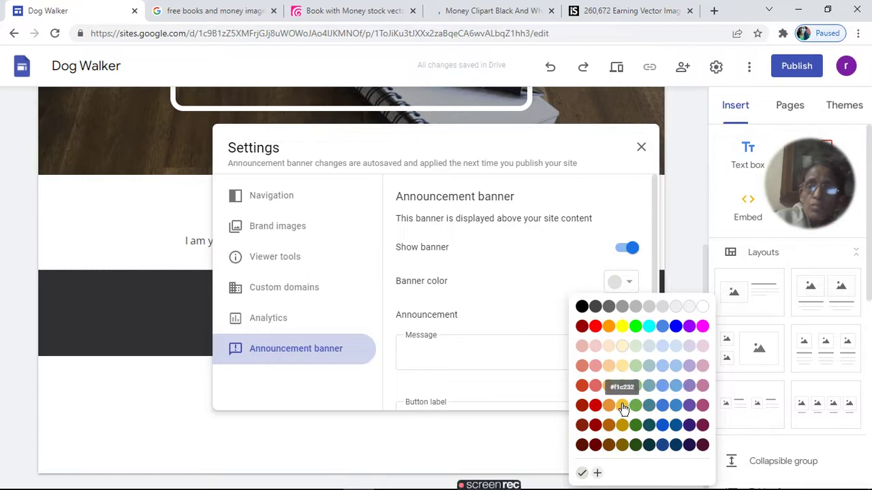
click(649, 328)
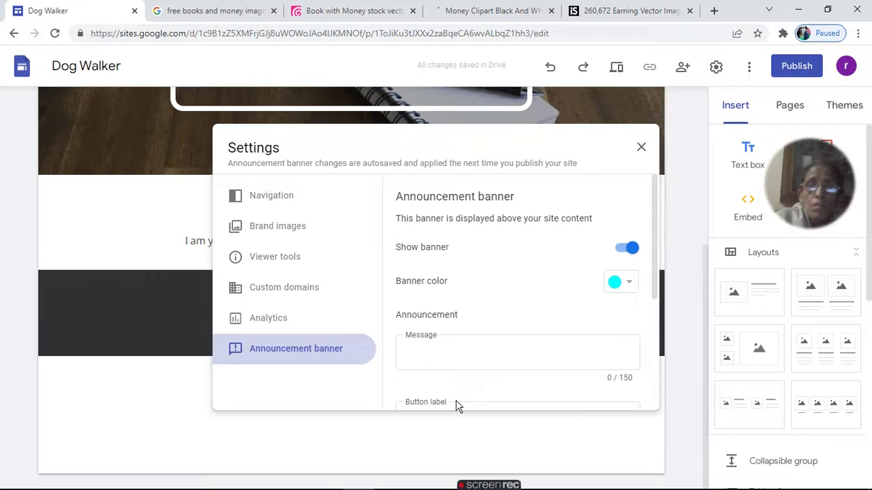
click(415, 353)
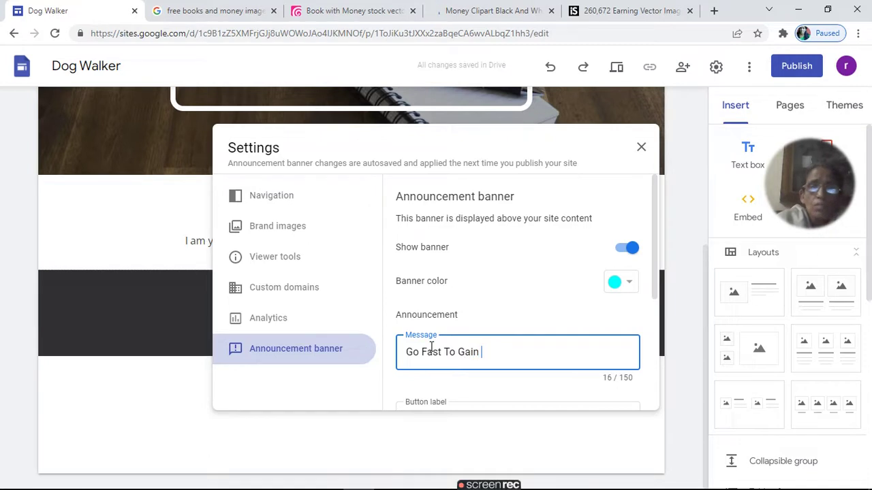
click(640, 149)
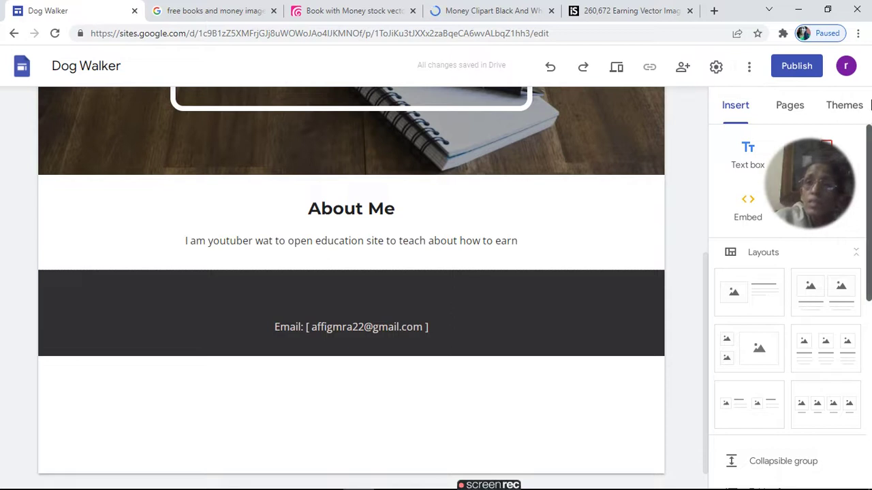
Step: Check the site's navigation settings and inspect the announcement banner text above the page header
click(716, 74)
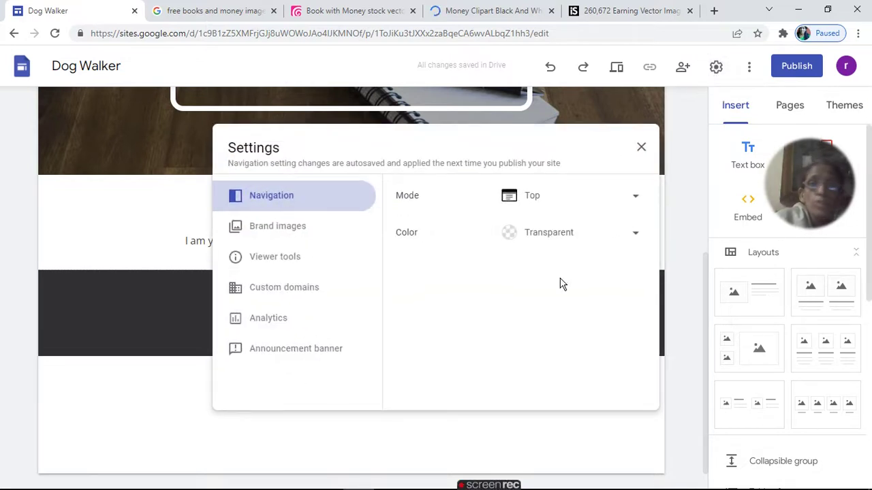
click(641, 147)
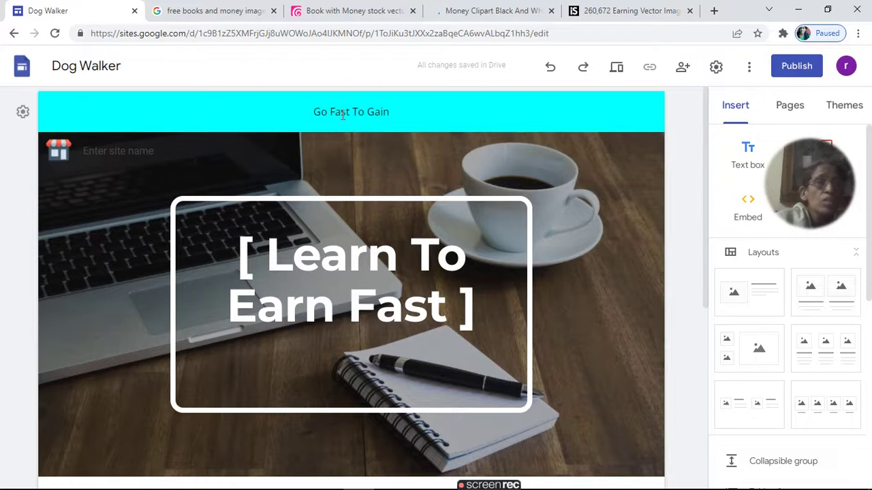
drag(314, 111, 429, 114)
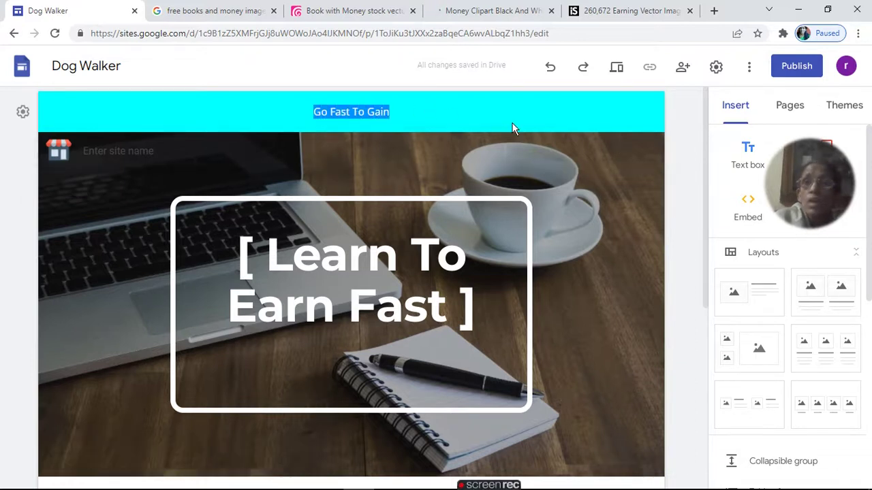
Step: Insert a text box above the About Me section containing "Go Fast To Gain" at font size 30
click(751, 161)
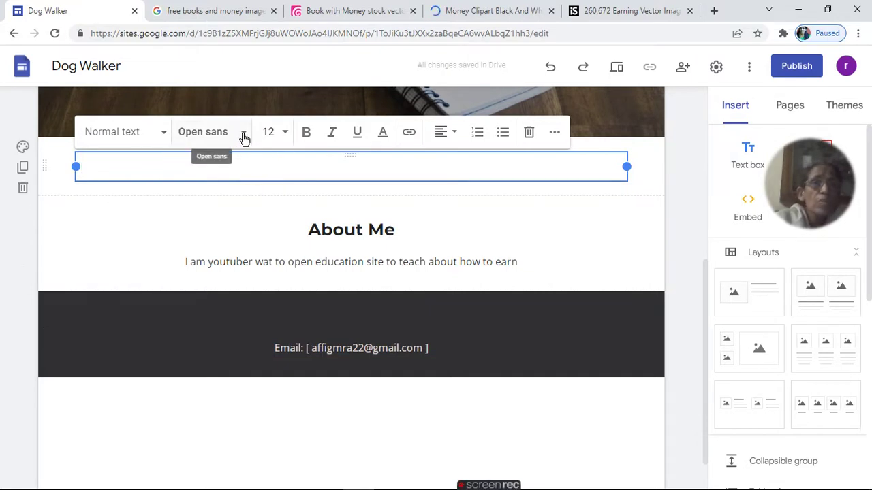
click(287, 133)
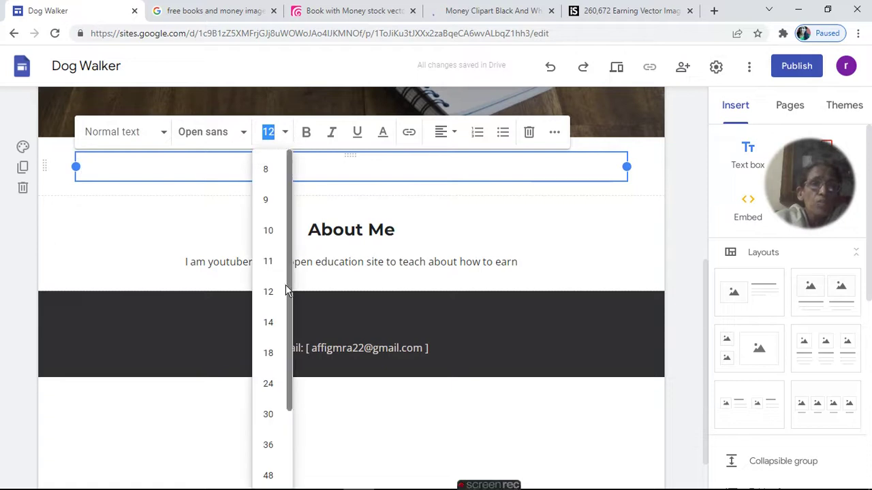
click(268, 416)
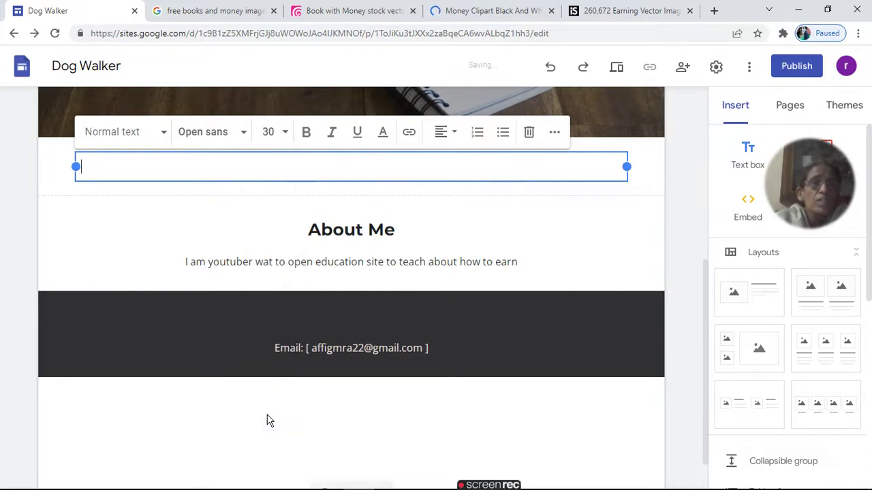
text(Go )
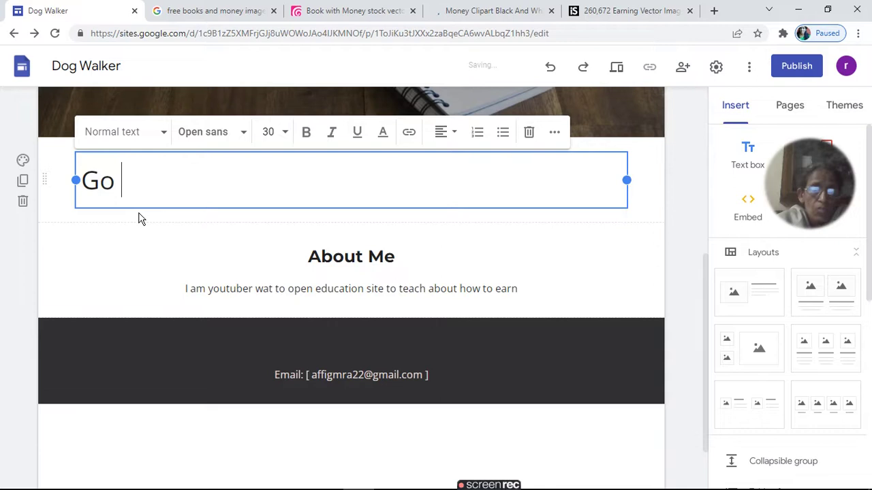
text(Fast )
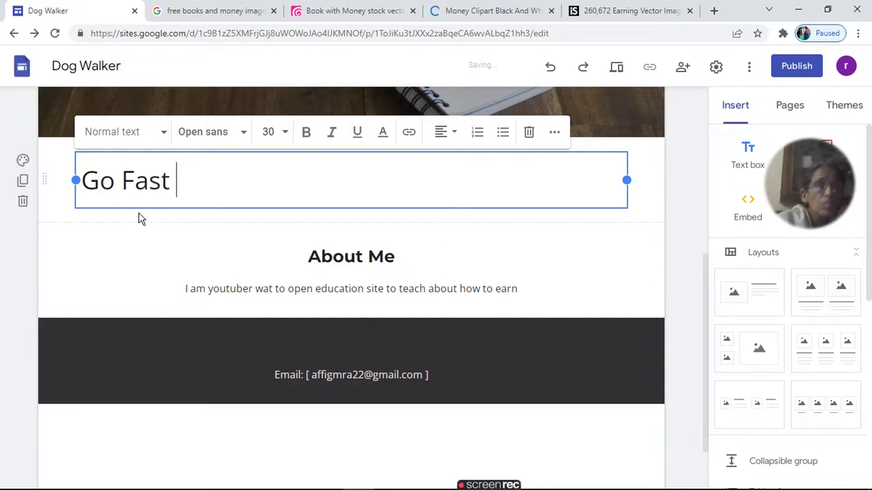
text(To Gai)
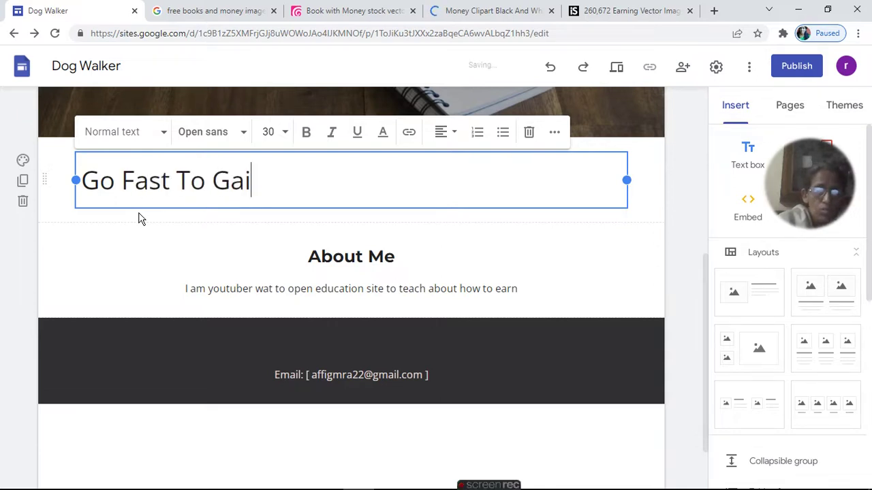
text(n)
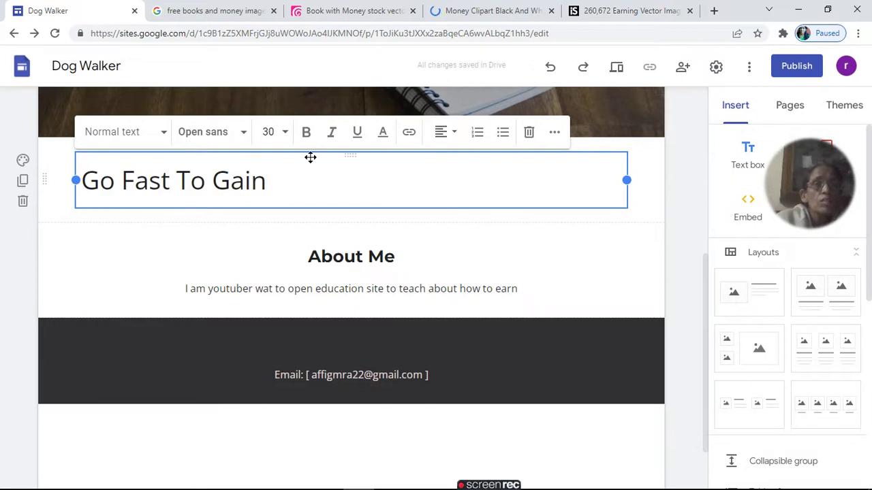
Step: Copy the "Go Fast To Gain" text and delete it from the new text box
drag(286, 186, 59, 179)
key(ctrl+c)
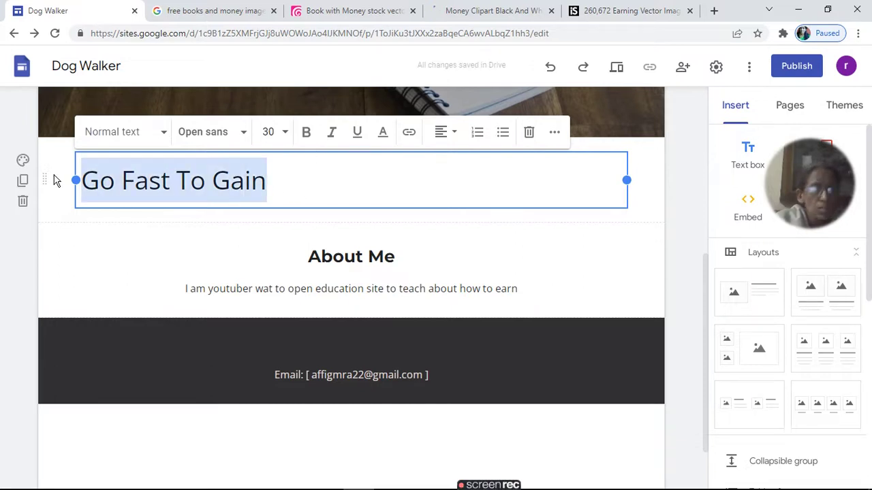
key(BackSpace)
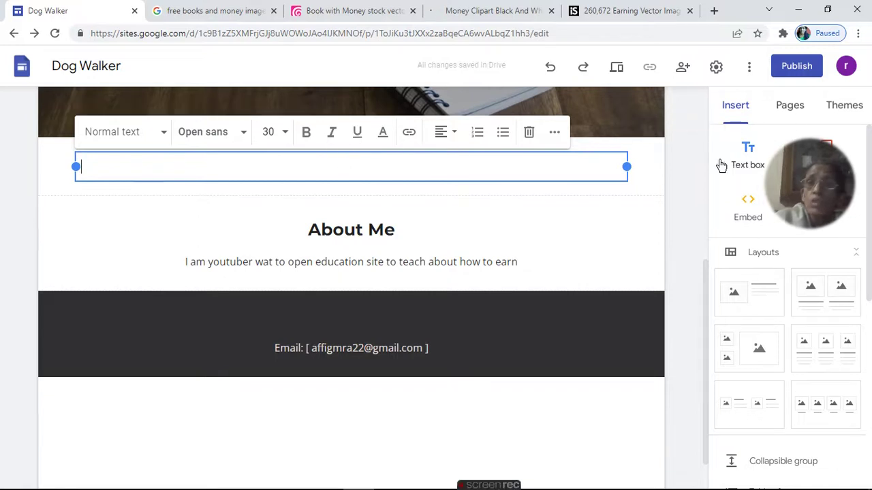
Step: Paste the copied "Go Fast To Gain" text as a text box directly below the page header
scroll(706, 143, up, 5)
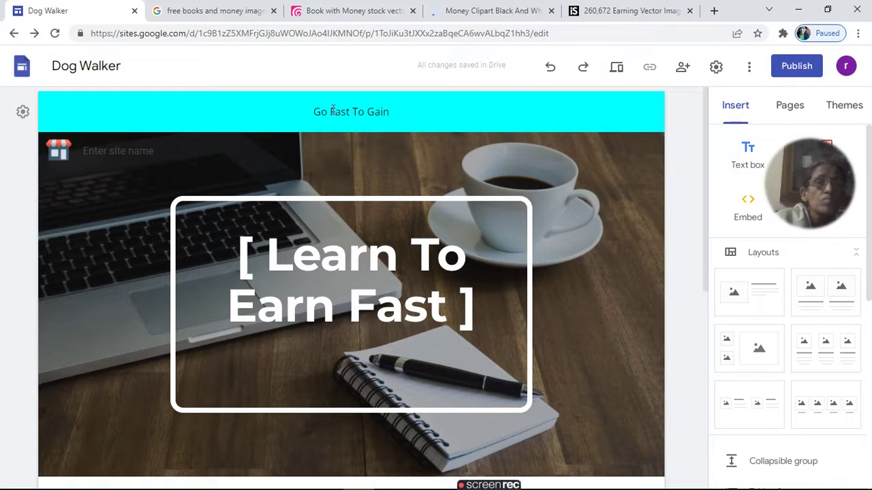
drag(312, 111, 474, 112)
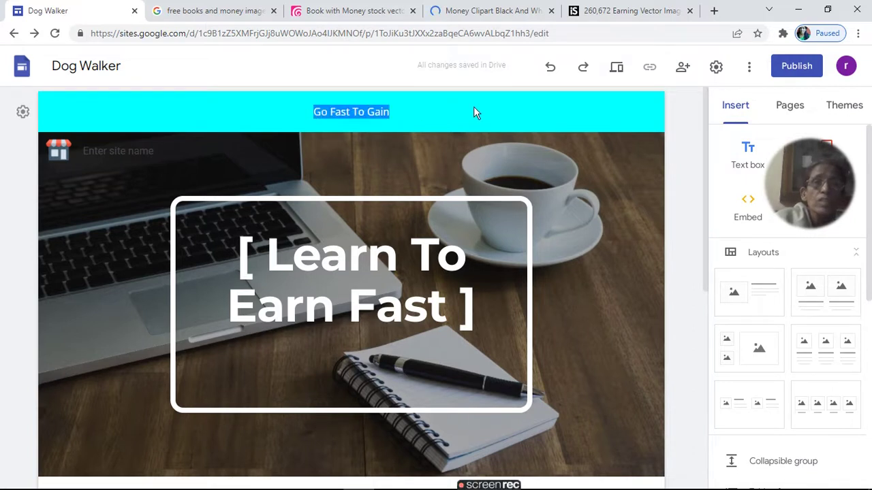
key(ctrl+v)
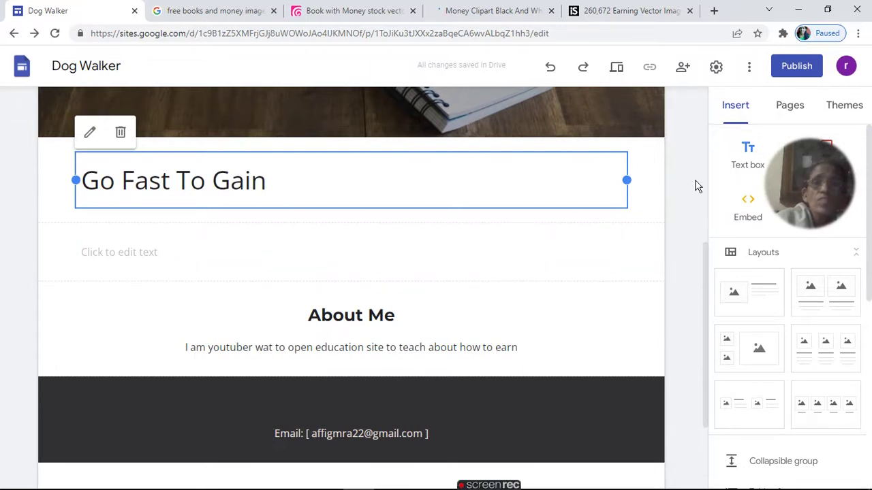
Step: Center-align the "Go Fast To Gain" text below the page header within its text box
click(91, 134)
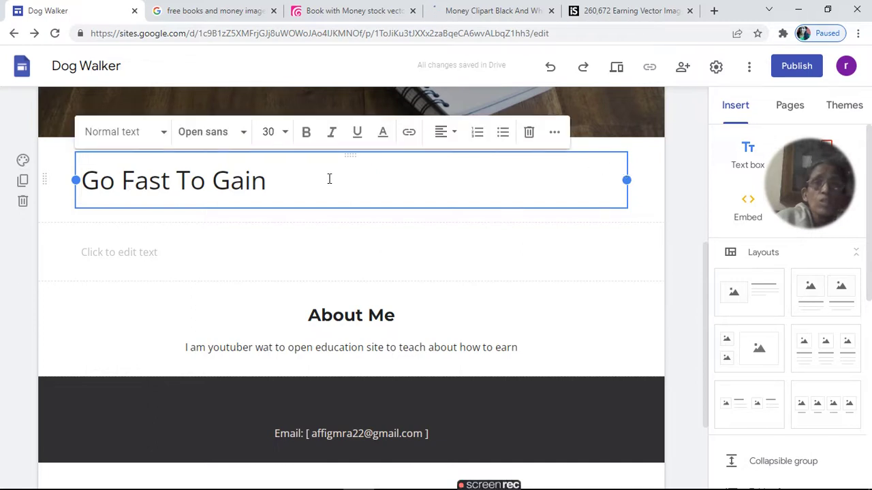
drag(267, 180, 76, 179)
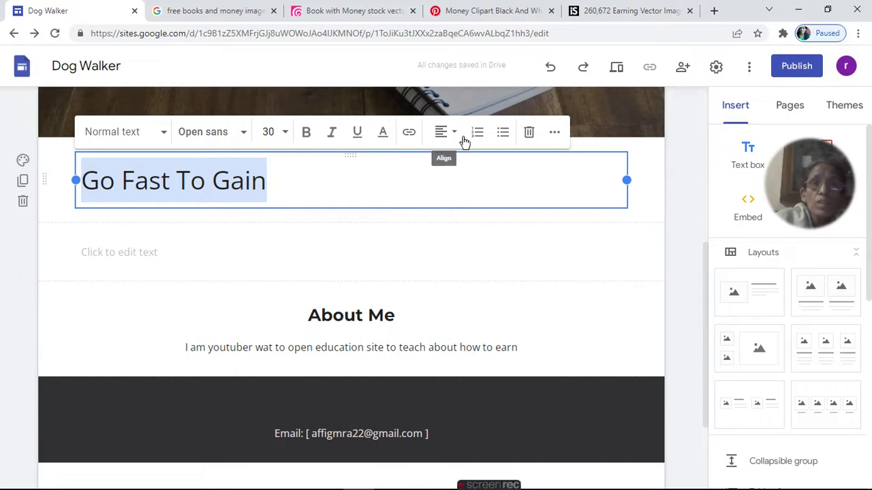
click(556, 134)
click(586, 193)
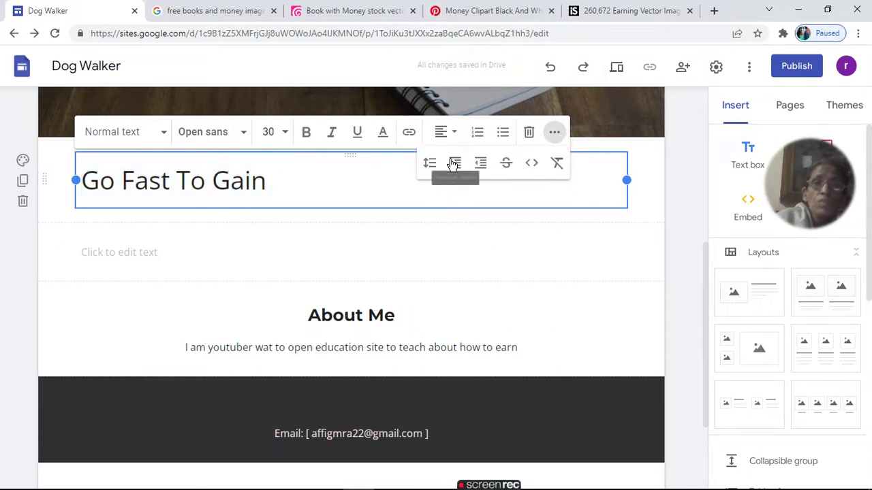
click(455, 134)
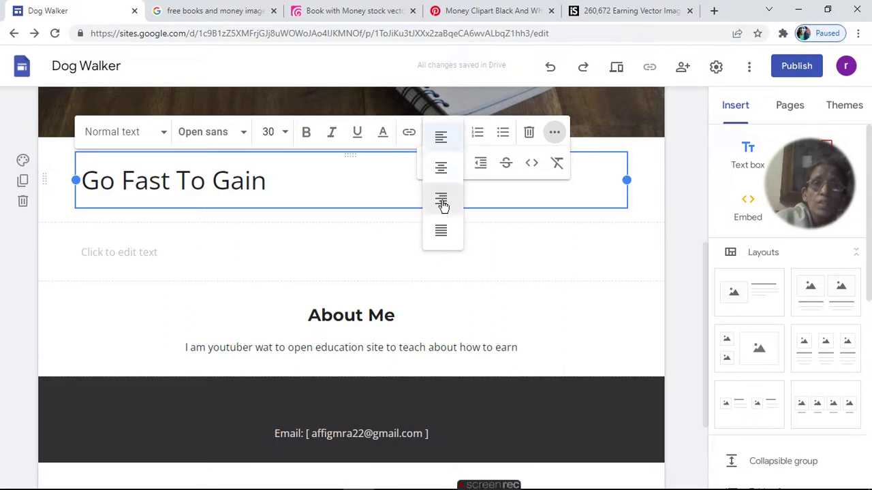
click(441, 175)
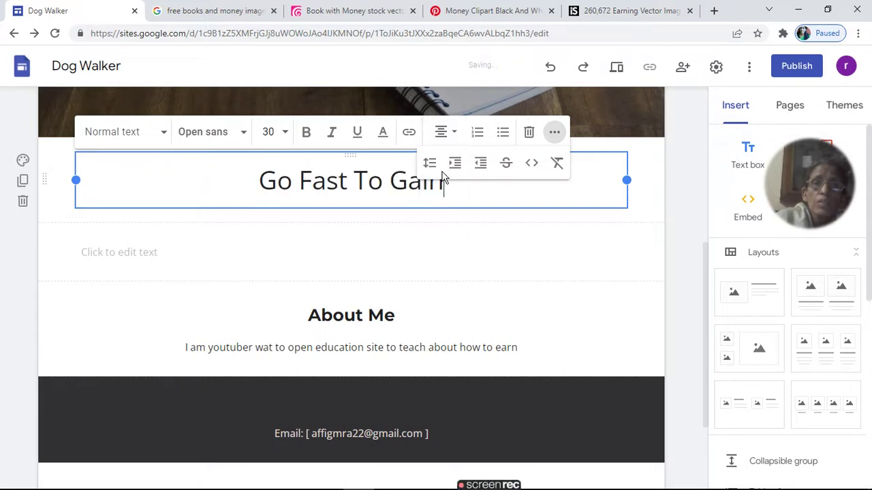
click(440, 276)
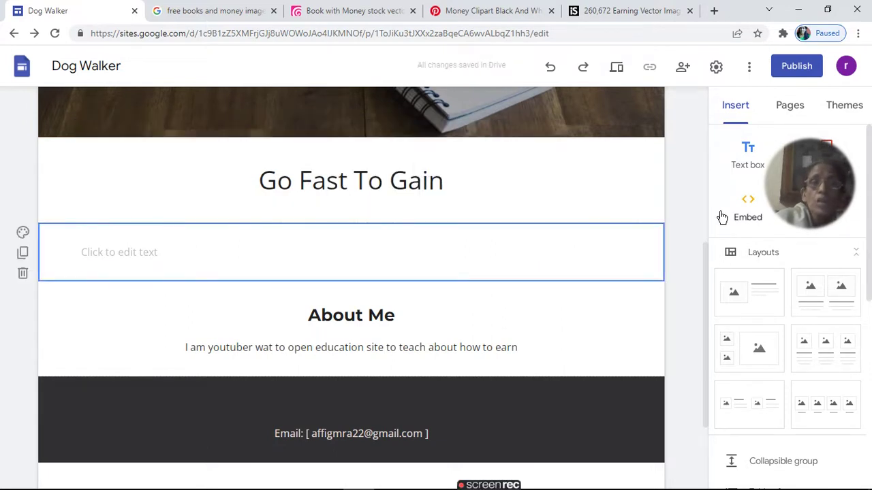
click(689, 167)
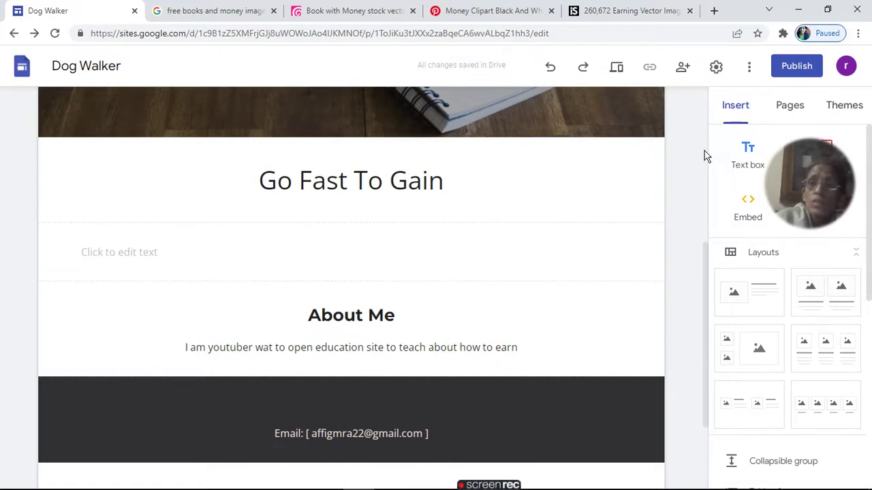
Step: Try limiting the announcement banner's visibility to the home page only, restore it to all pages and close the settings
scroll(706, 156, up, 5)
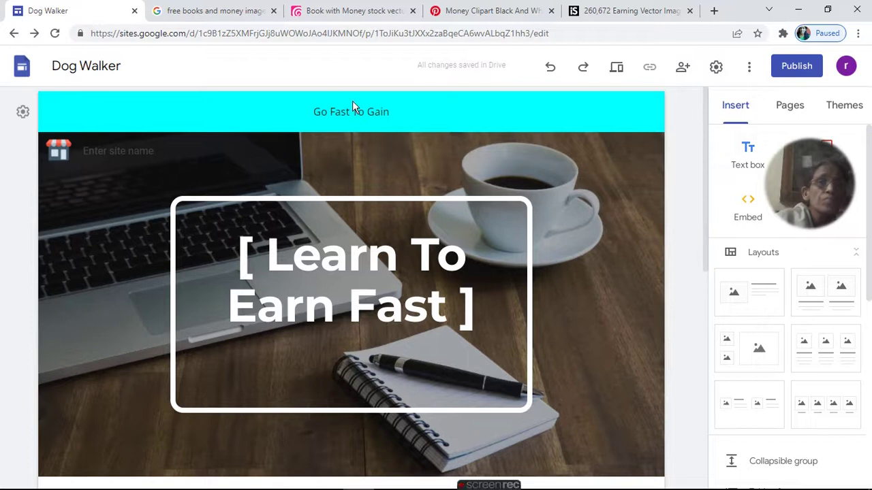
click(716, 68)
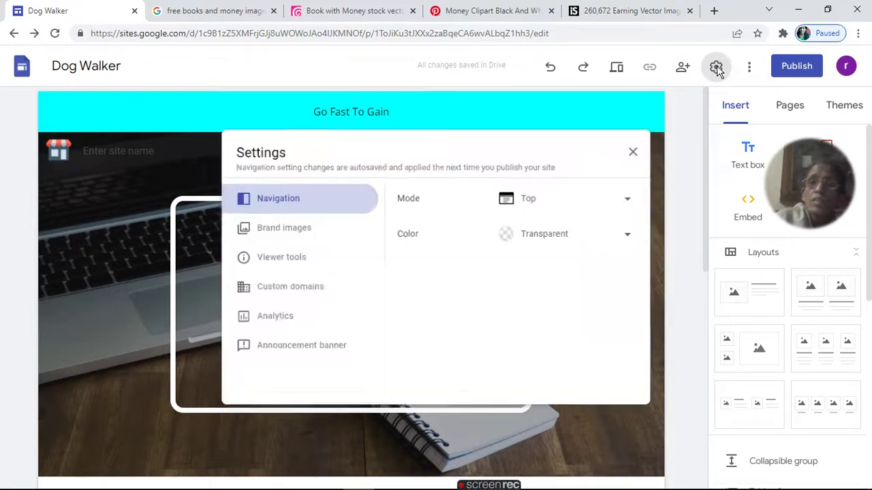
click(279, 355)
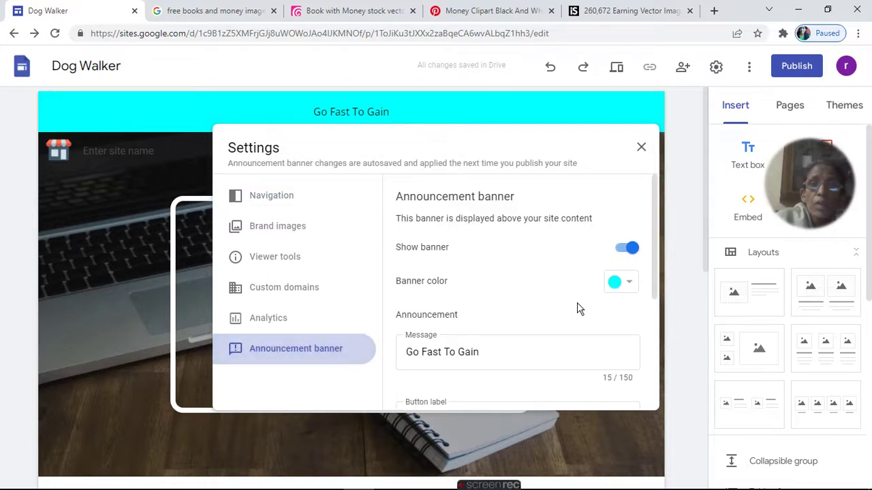
drag(491, 348, 373, 350)
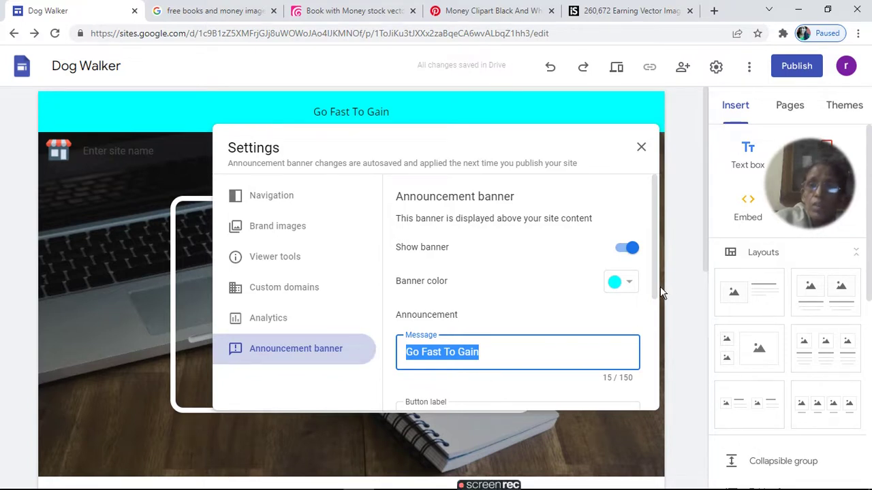
drag(655, 290, 684, 407)
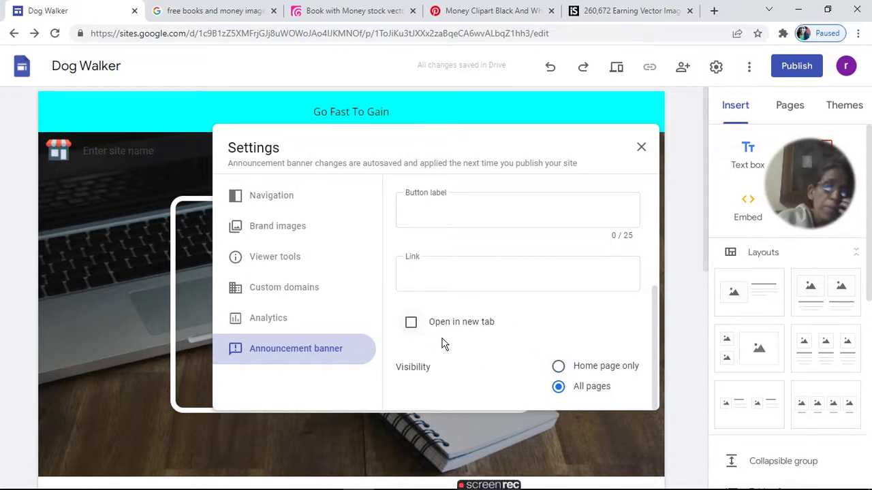
click(559, 369)
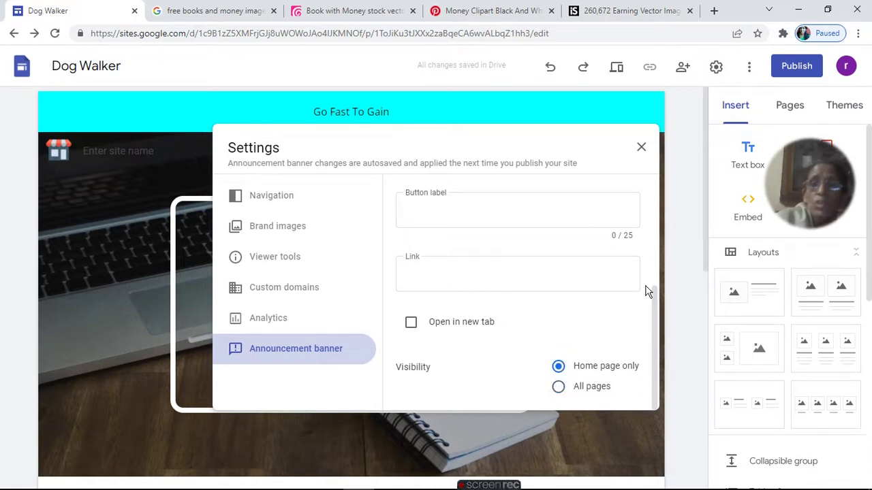
click(558, 387)
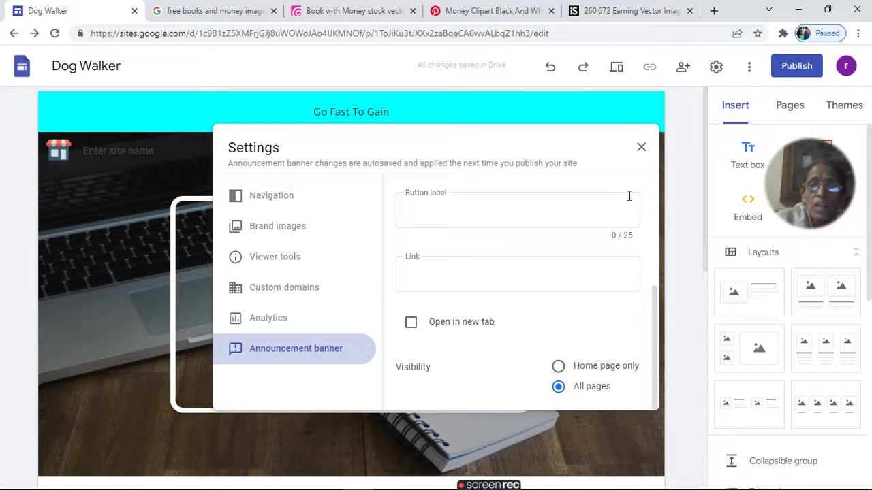
click(640, 147)
click(467, 256)
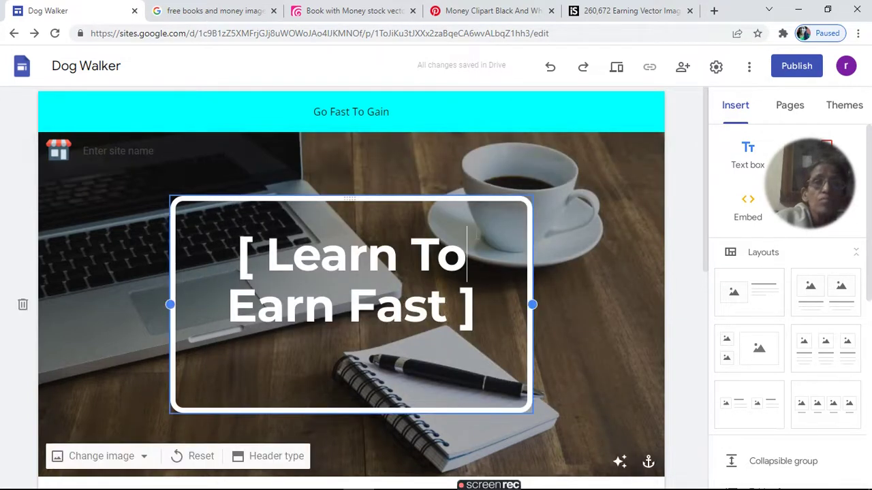
click(401, 103)
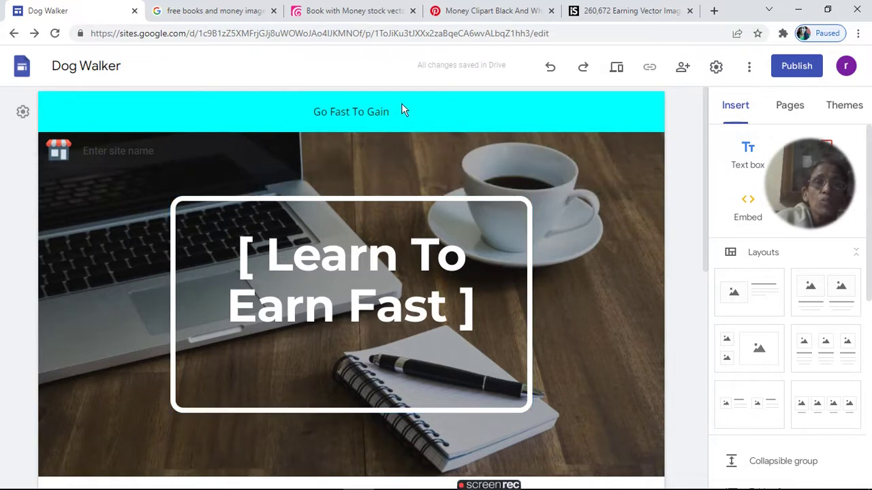
Step: Clear the announcement banner's message in the site settings and close them
click(716, 68)
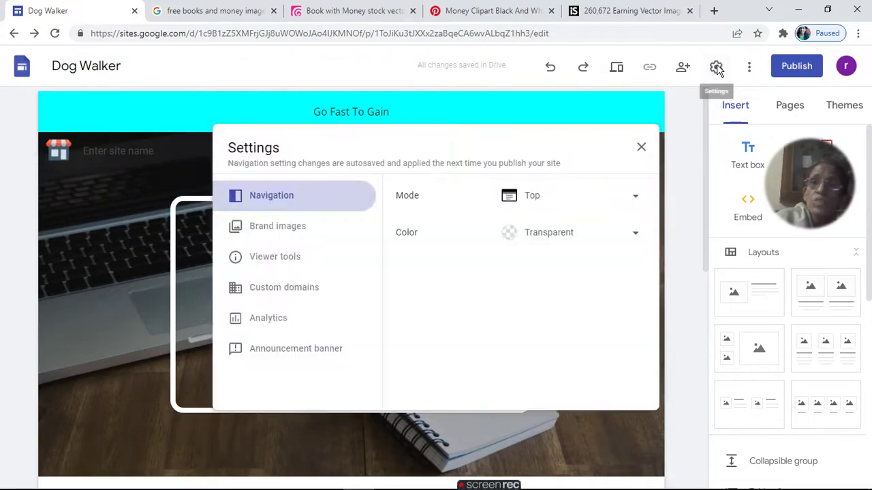
click(295, 350)
click(508, 346)
key(ctrl+a)
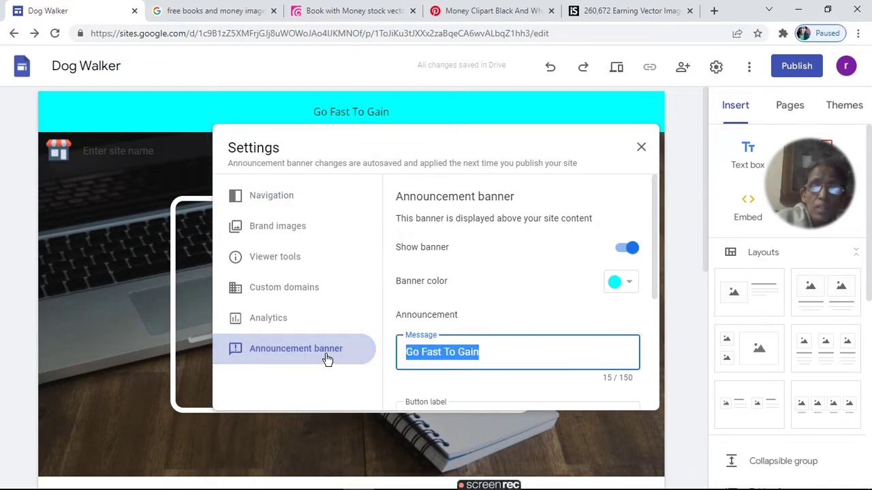
key(BackSpace)
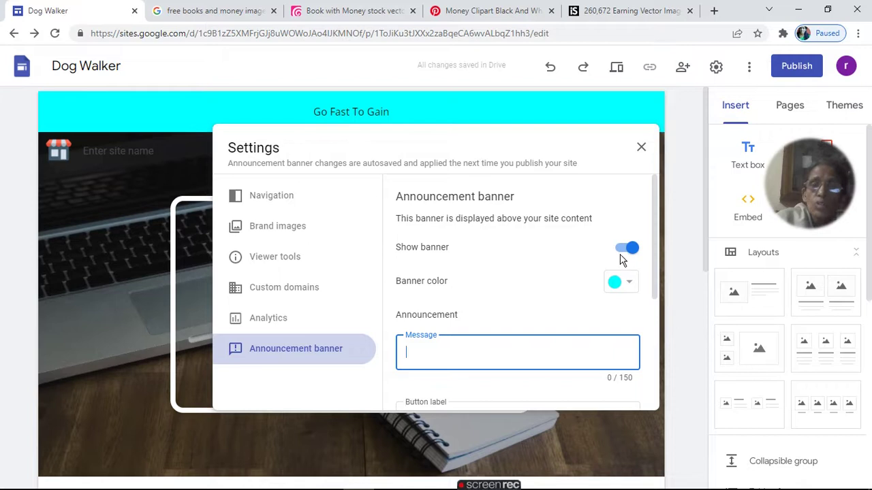
click(641, 147)
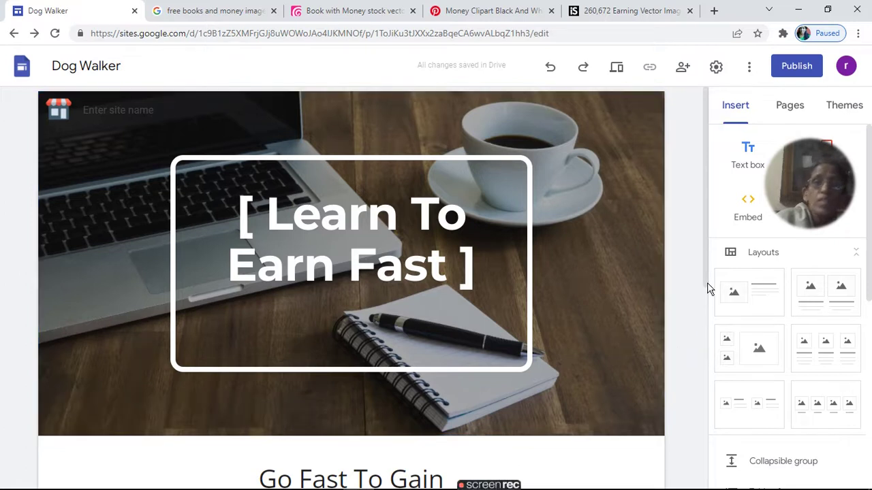
drag(707, 262, 724, 257)
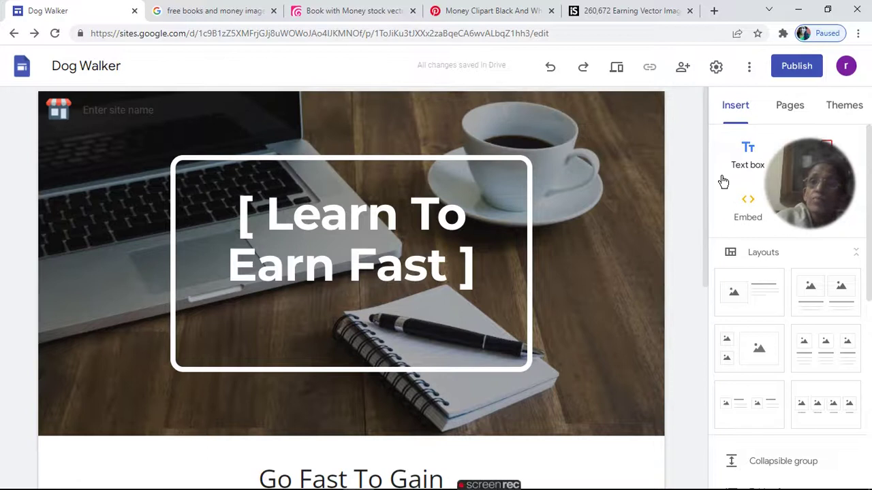
Step: Copy the header title text into the web address, trim it to learn-to-earn-fast and publish the site
click(783, 66)
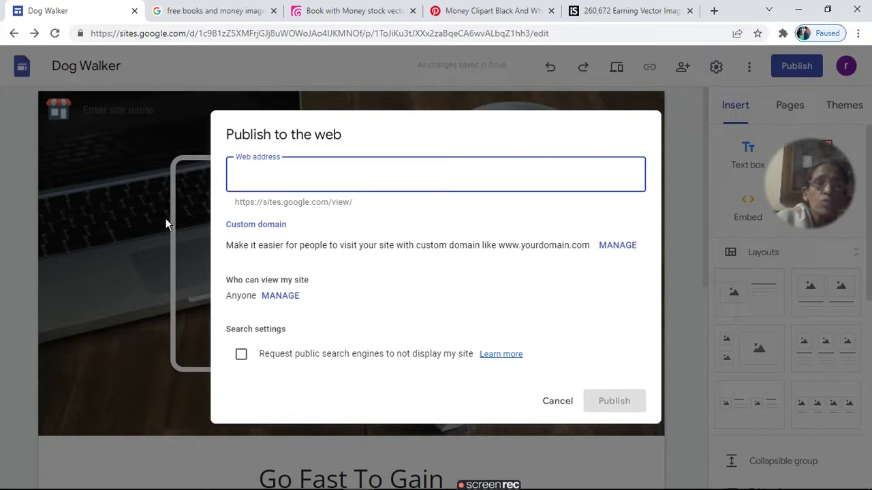
click(560, 401)
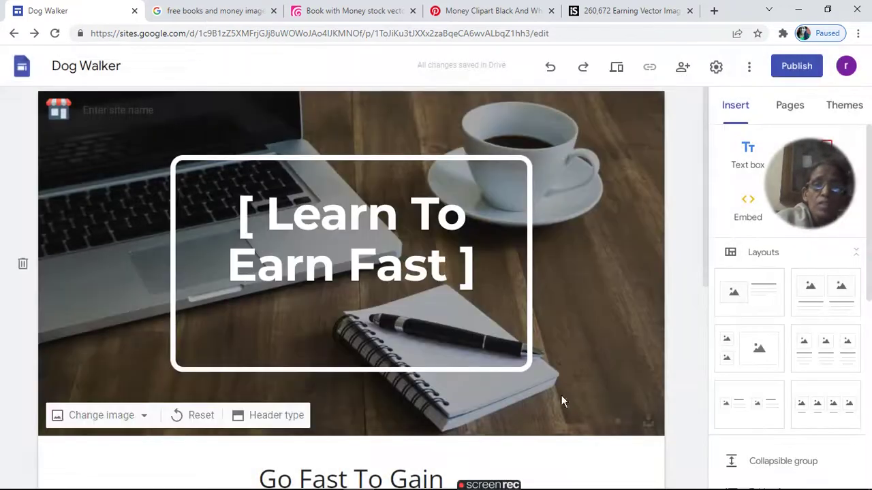
drag(266, 209, 455, 273)
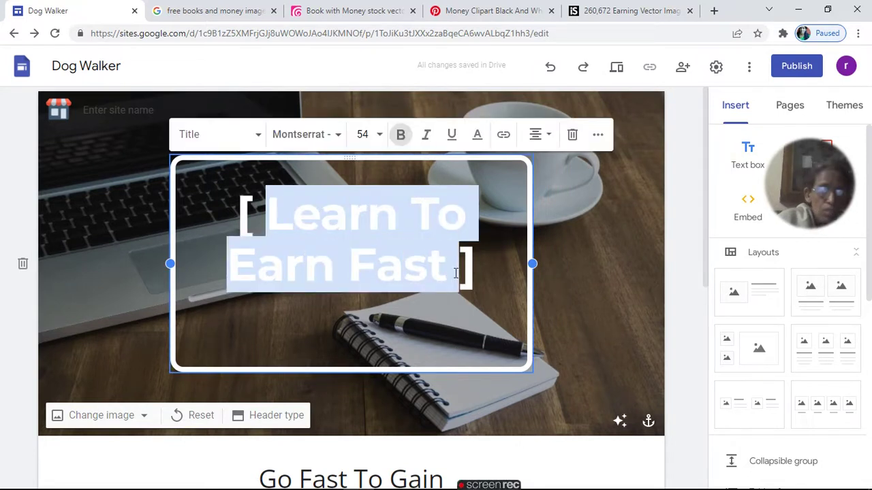
click(790, 68)
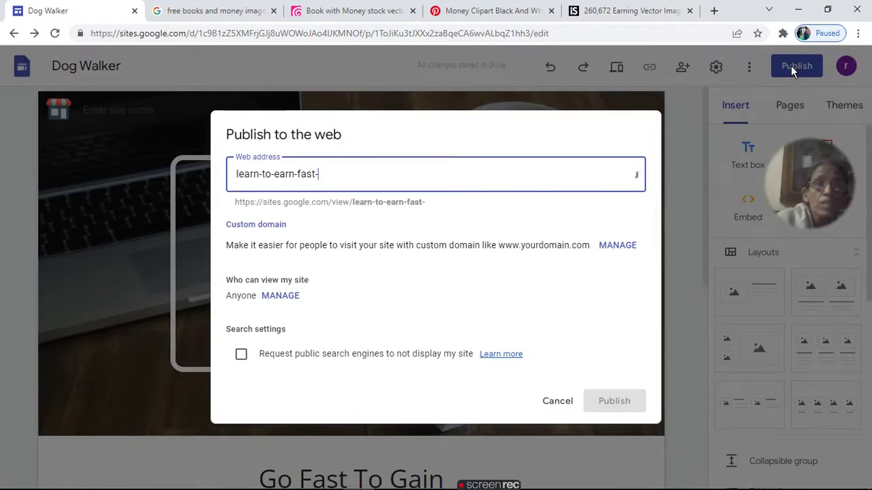
key(BackSpace)
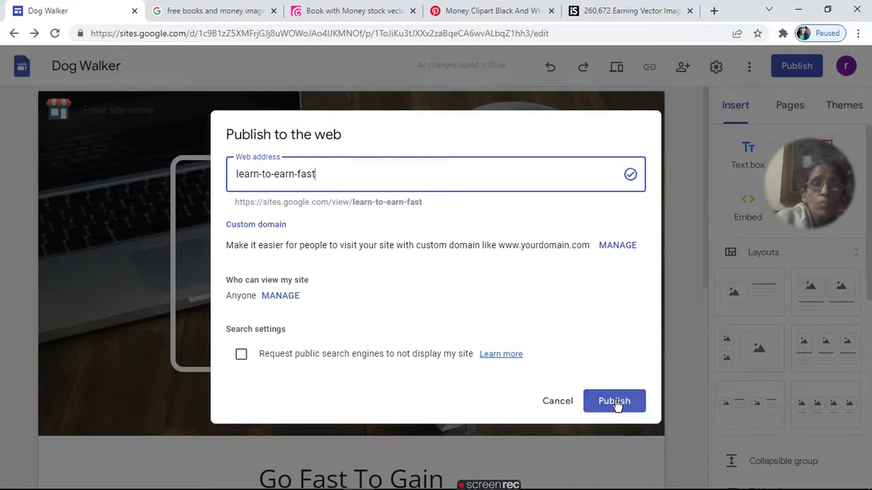
click(615, 402)
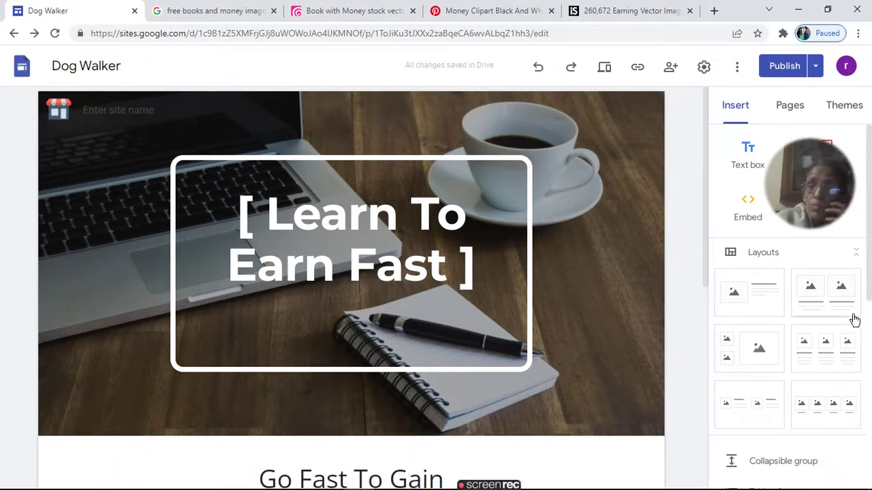
Step: Look over the available insert elements, the site's sharing options and its navigation settings
drag(869, 273, 868, 344)
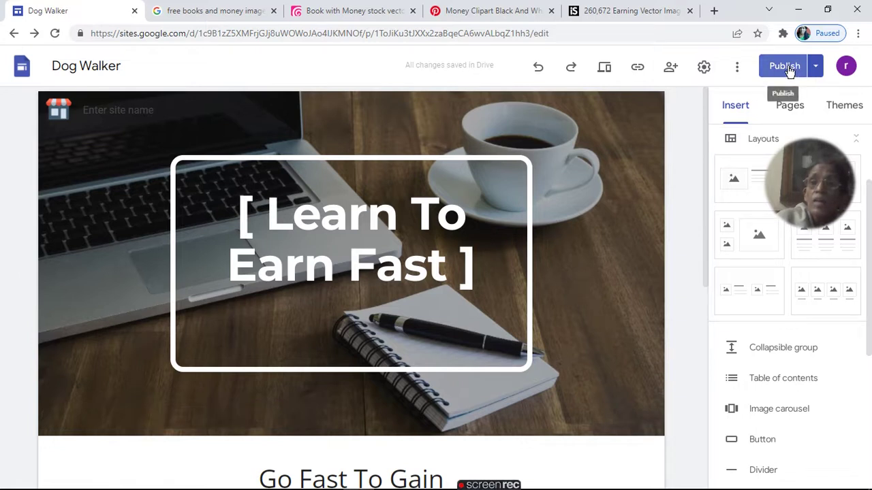
click(672, 71)
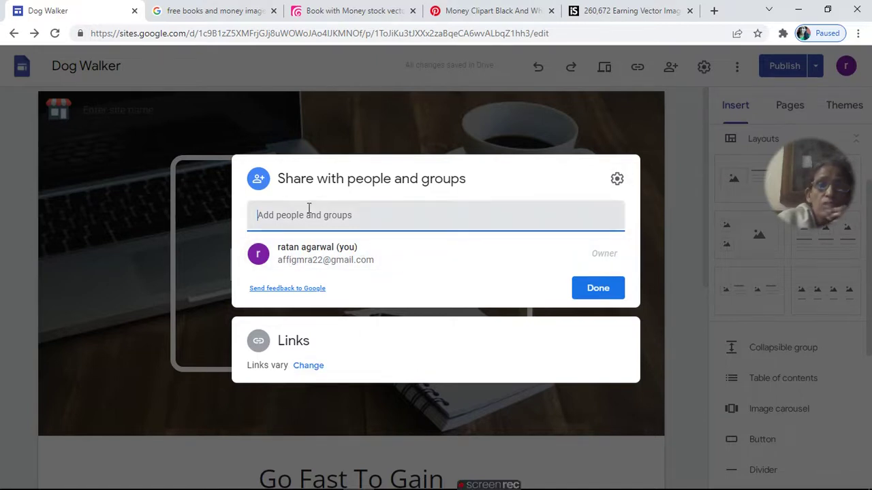
click(610, 110)
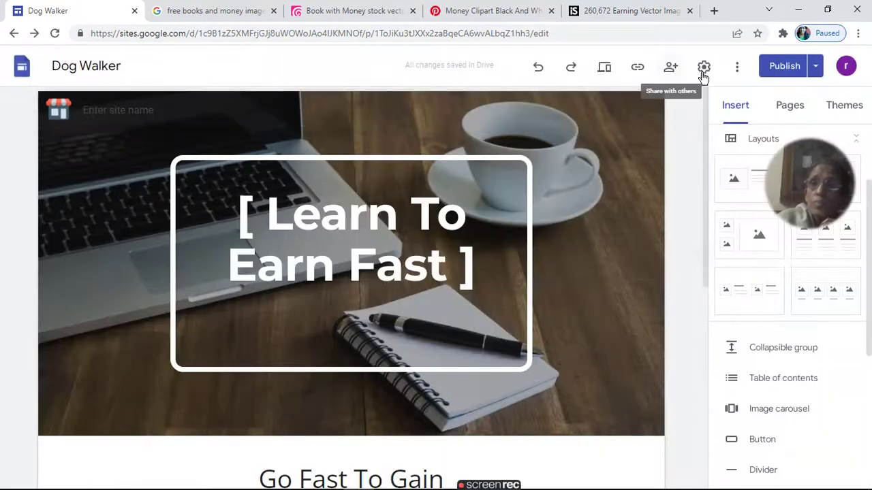
click(704, 68)
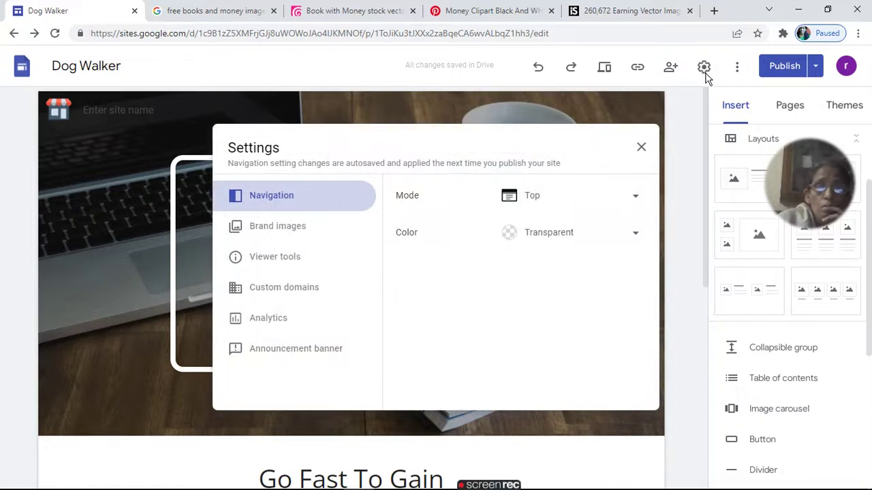
click(785, 66)
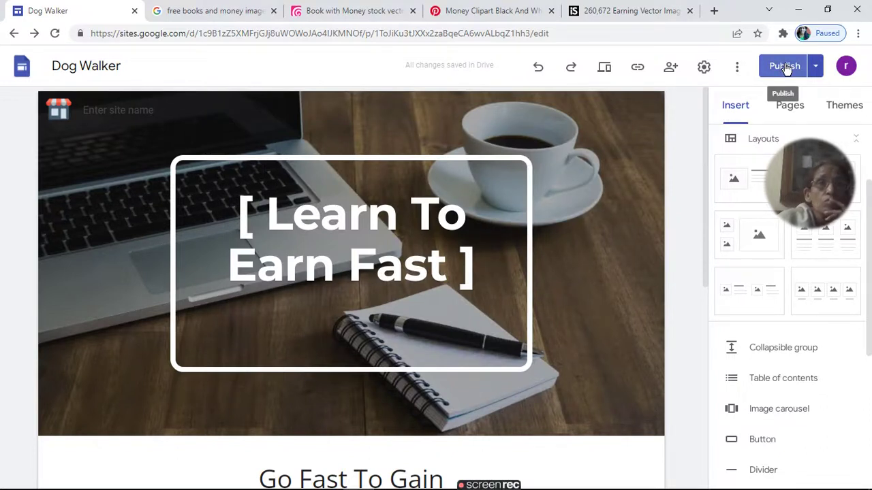
Step: Open the publish review to check for unpublished site changes, dismiss the introduction and return to the editor
click(784, 66)
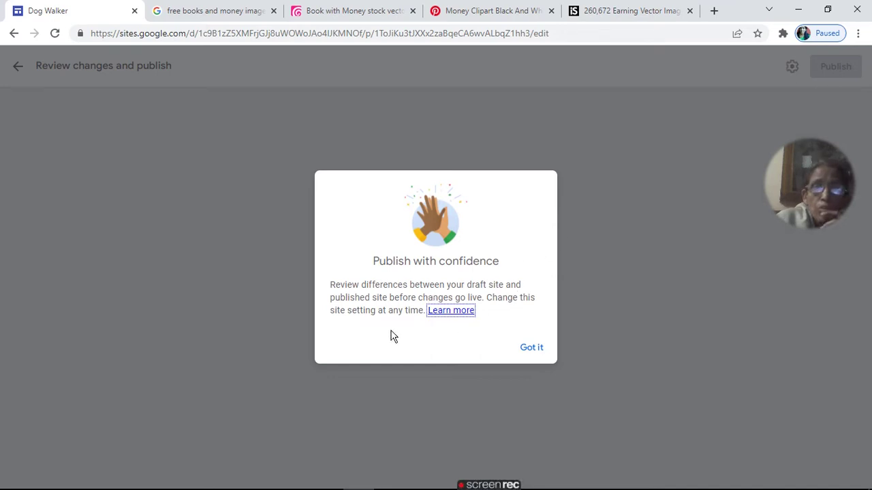
click(526, 349)
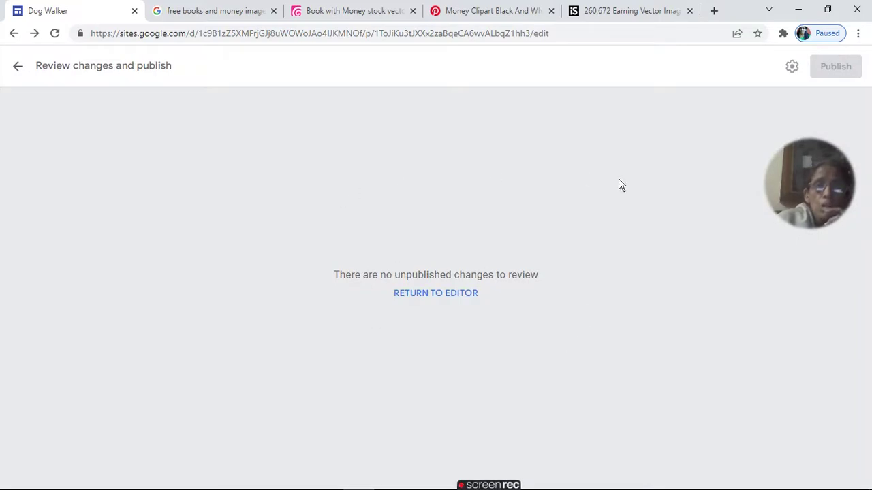
click(435, 293)
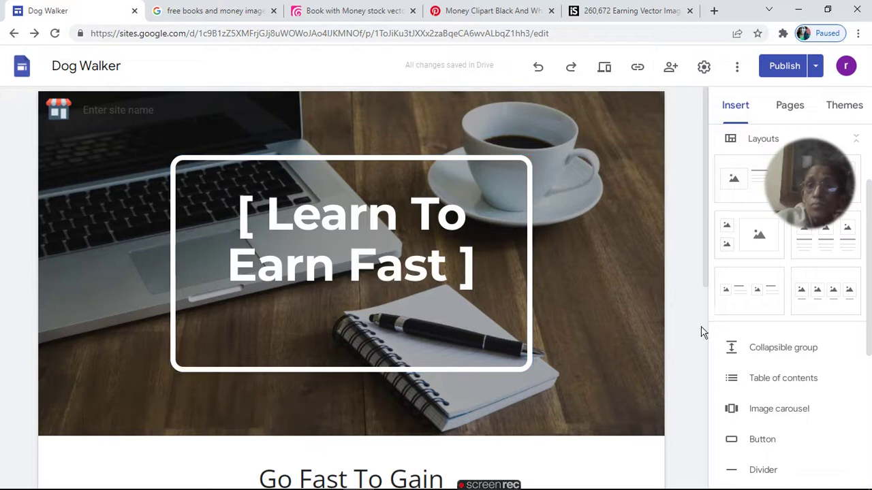
Step: Enter "learn to earn fast" as the site name, compare the draft with the published homepage and return to the editor without publishing
scroll(751, 313, down, 4)
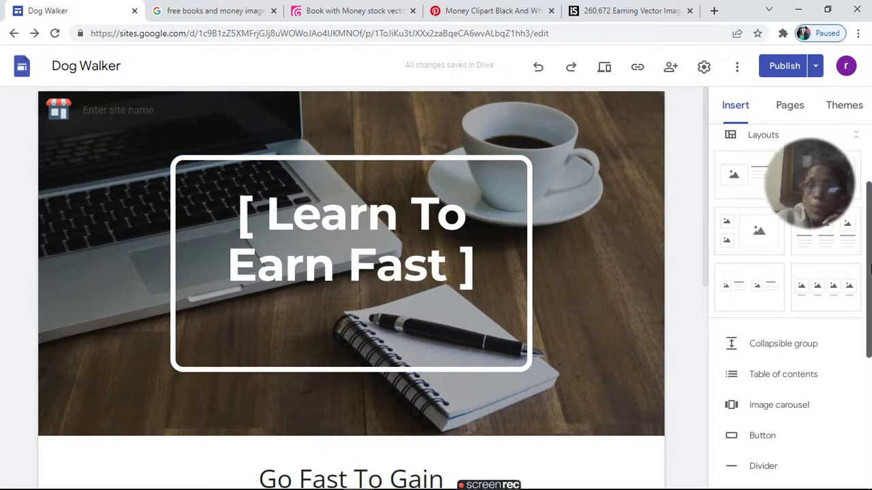
click(220, 33)
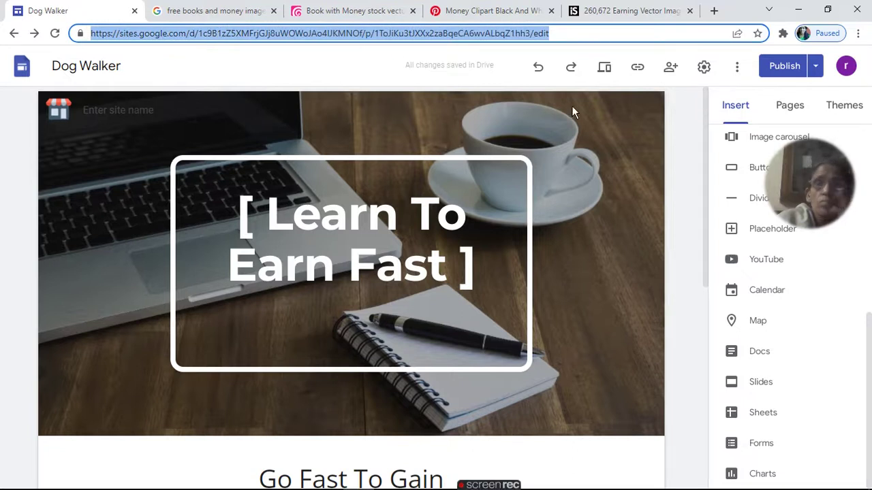
mouse_move(575, 131)
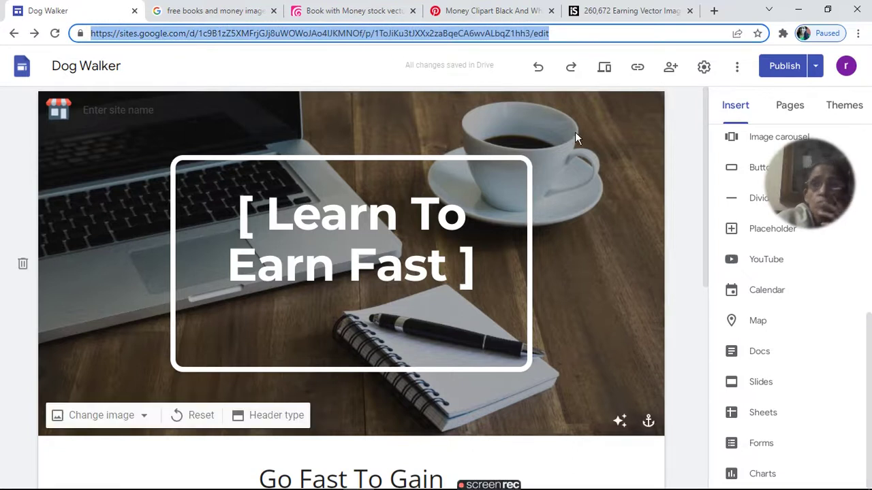
click(109, 112)
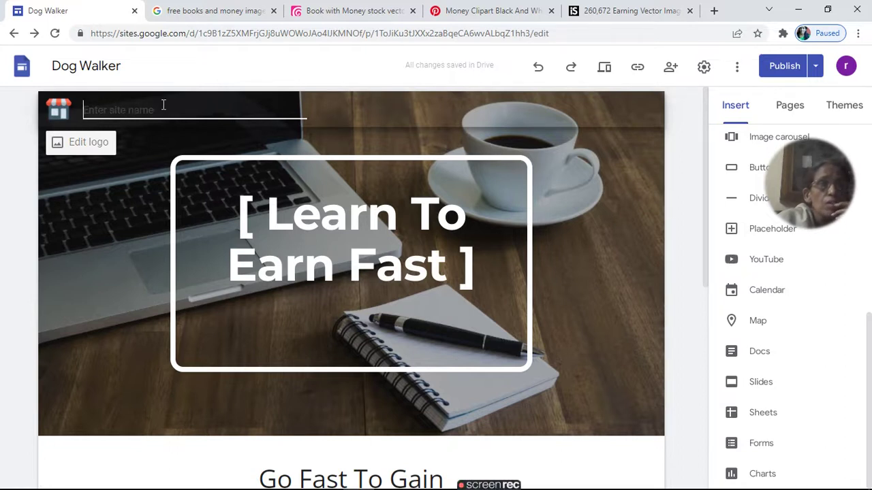
text(learn)
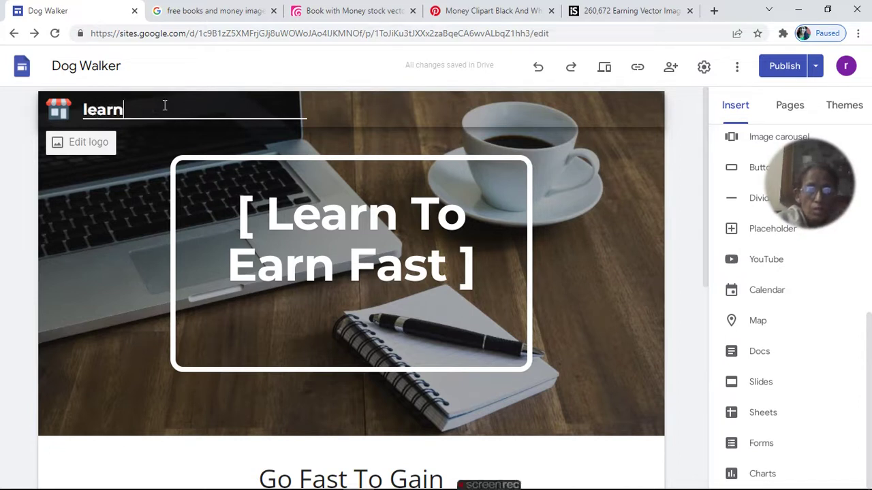
text( to ea)
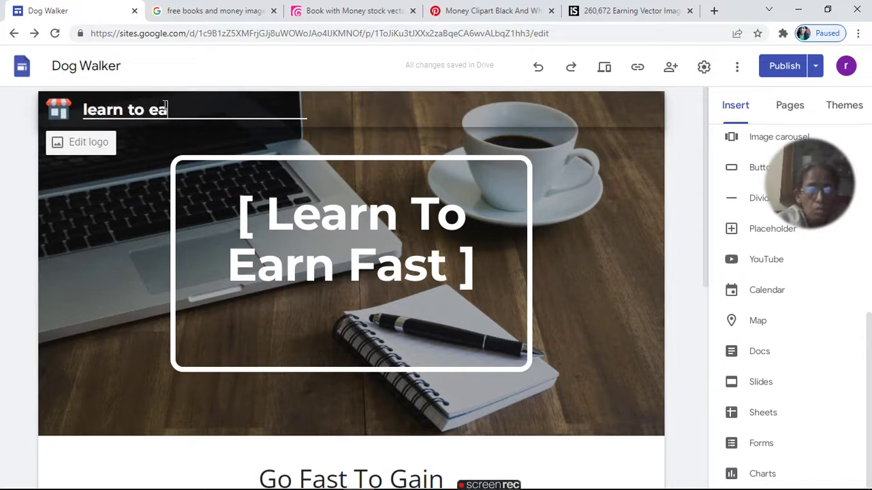
text(rn fast)
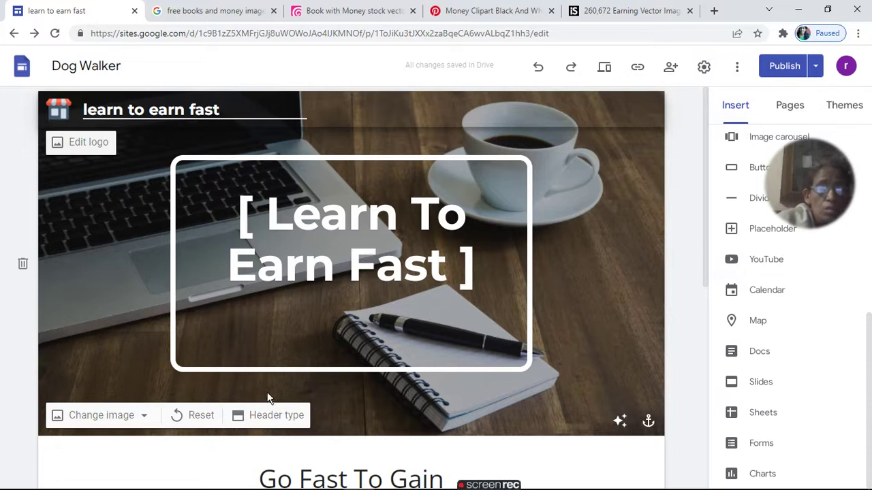
click(789, 67)
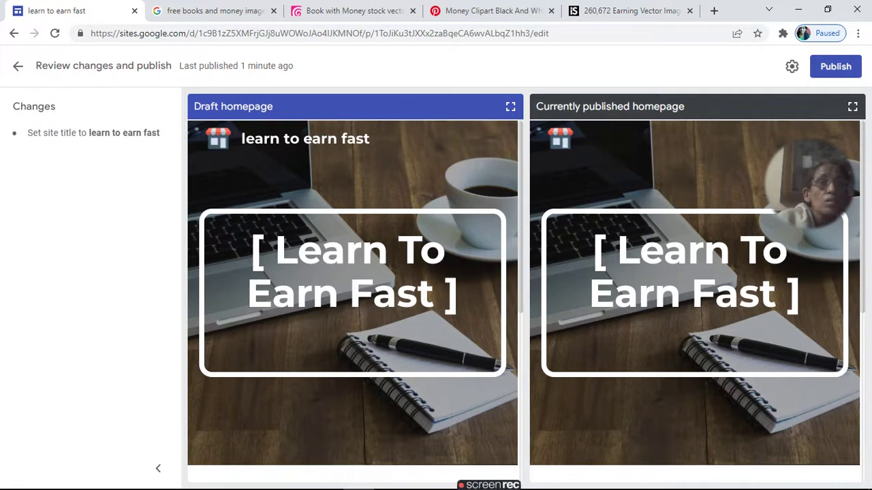
click(22, 66)
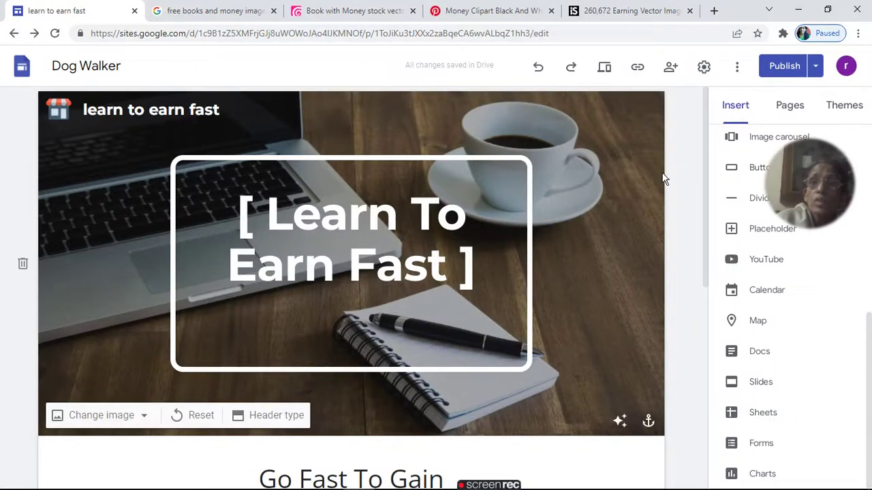
Step: Copy the published site link from the editor
click(637, 69)
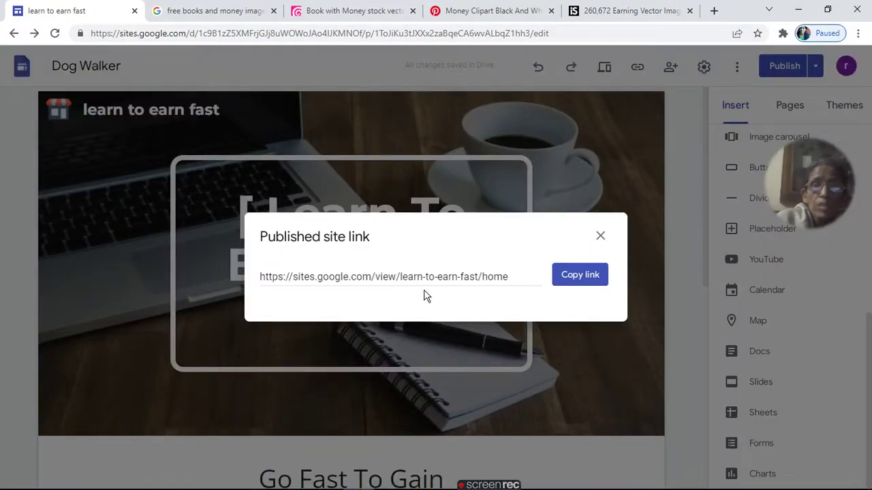
click(496, 287)
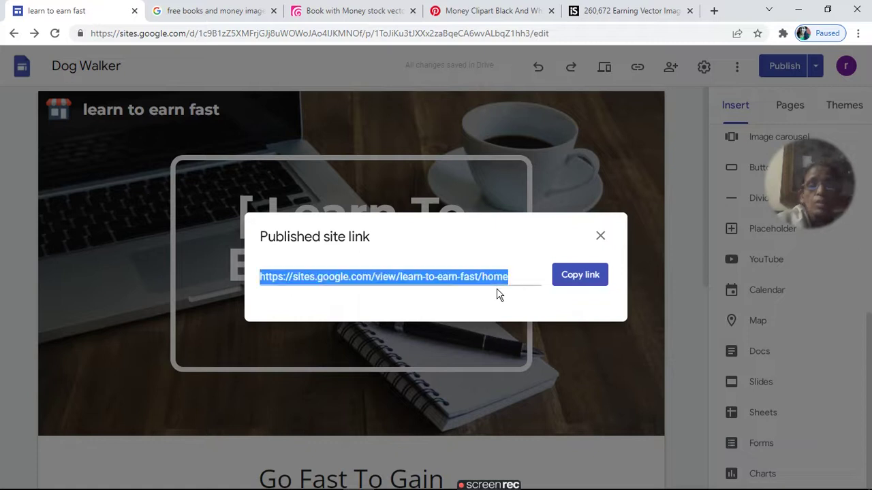
click(580, 278)
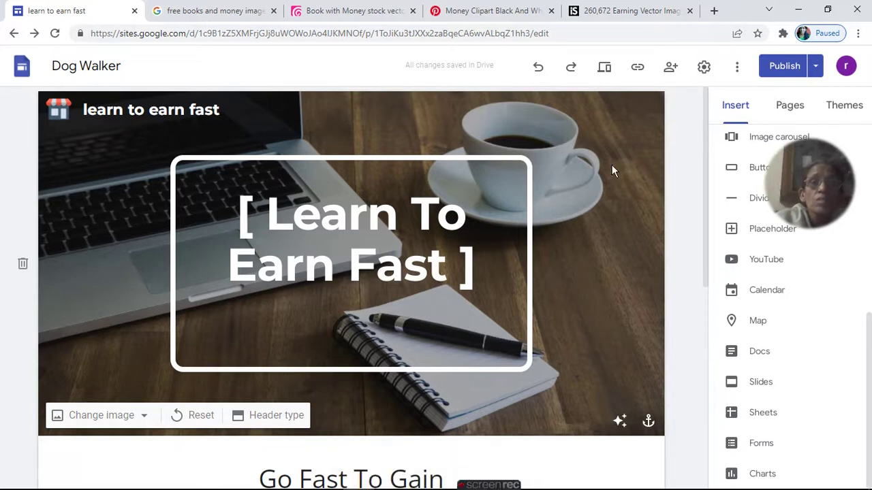
Step: Switch to new email deatails.docx in Word and paste a screenshot of the site editor below the existing site link
mouse_move(389, 482)
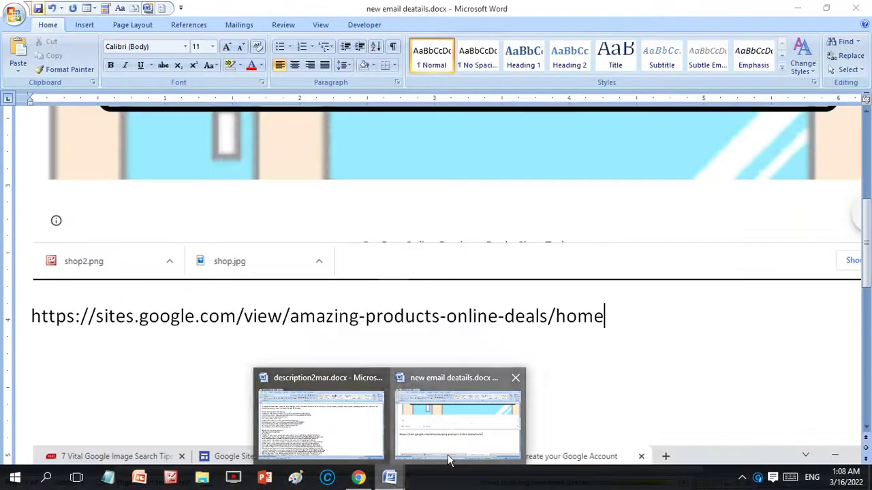
click(450, 433)
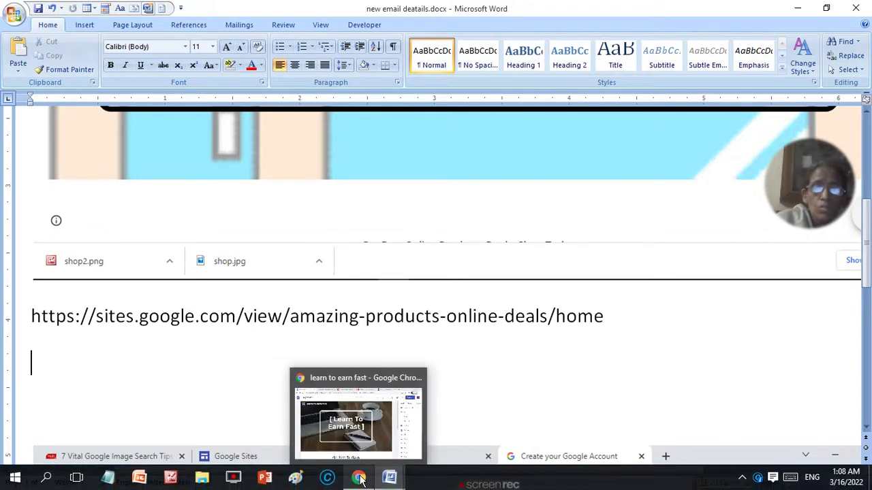
click(360, 480)
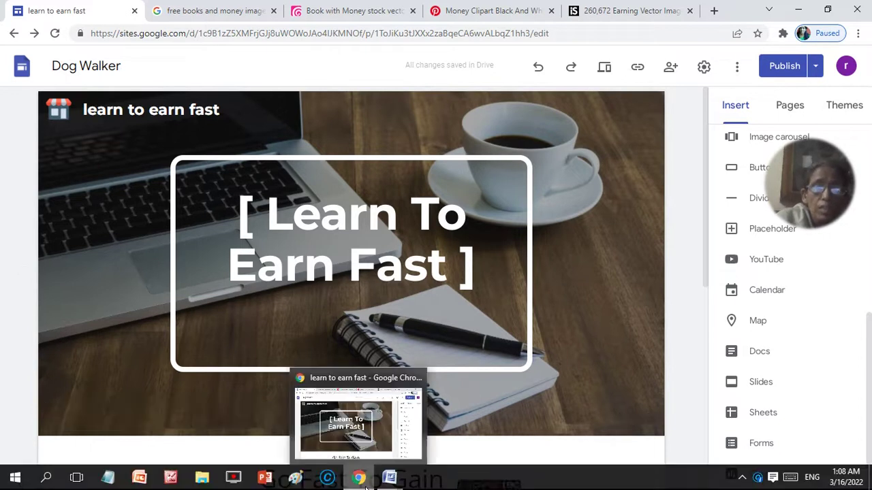
click(366, 486)
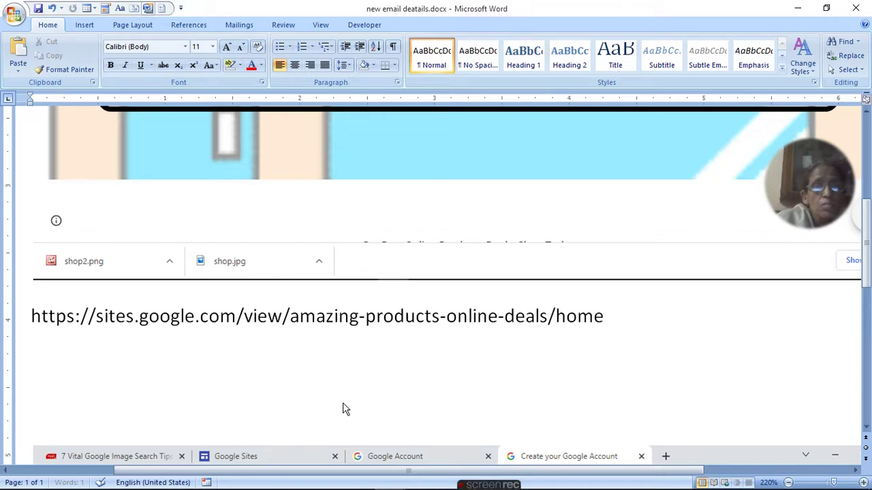
key(ctrl+v)
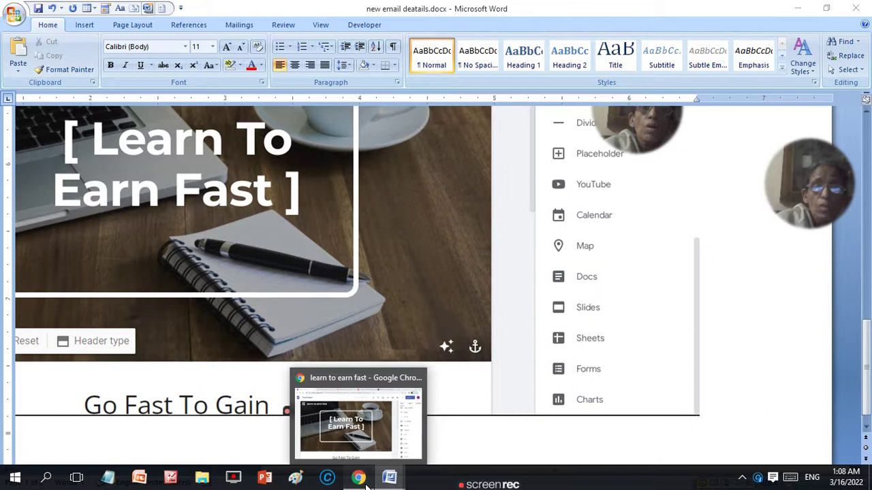
Step: Copy the learn-to-earn-fast published site link in Chrome and paste it on a new line below the screenshot in the Word document
click(358, 480)
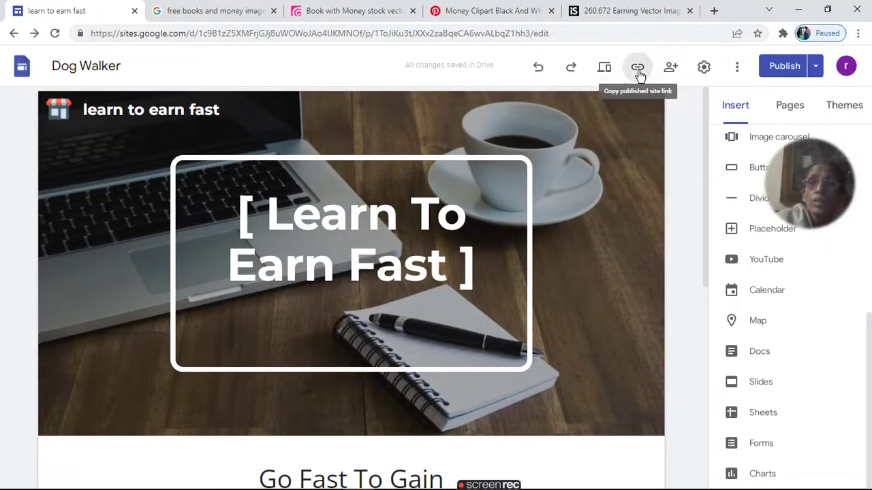
click(638, 68)
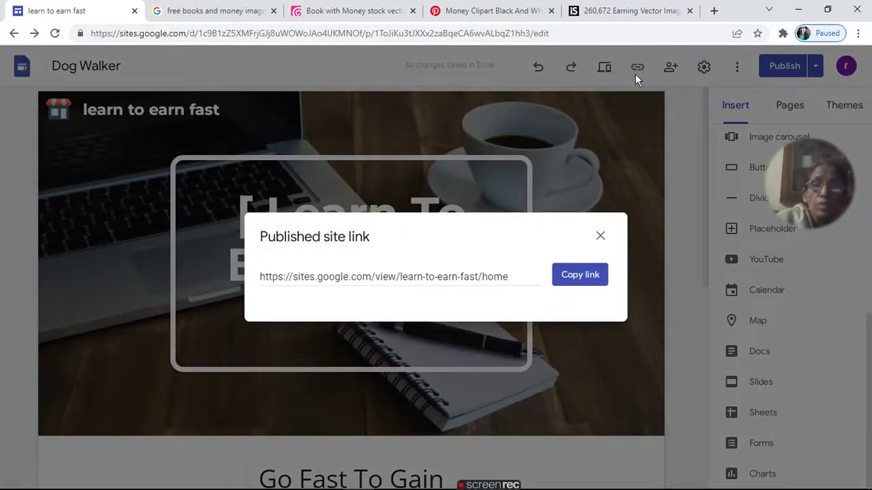
click(589, 275)
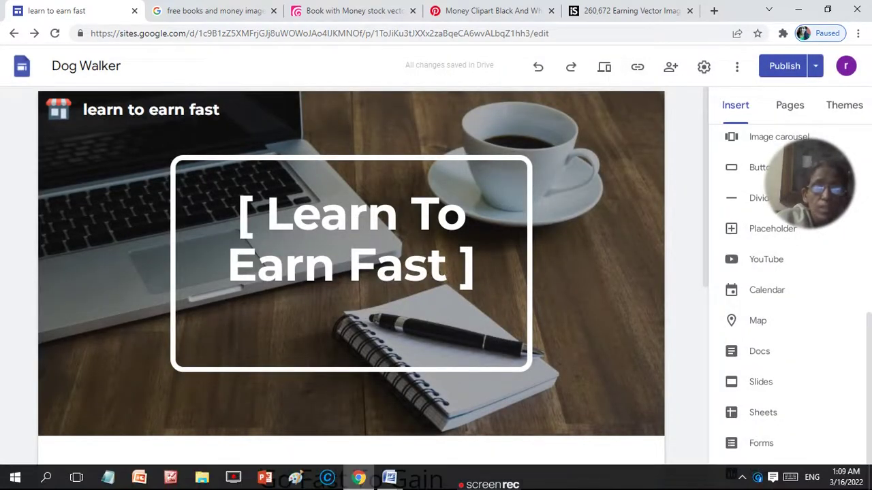
mouse_move(389, 478)
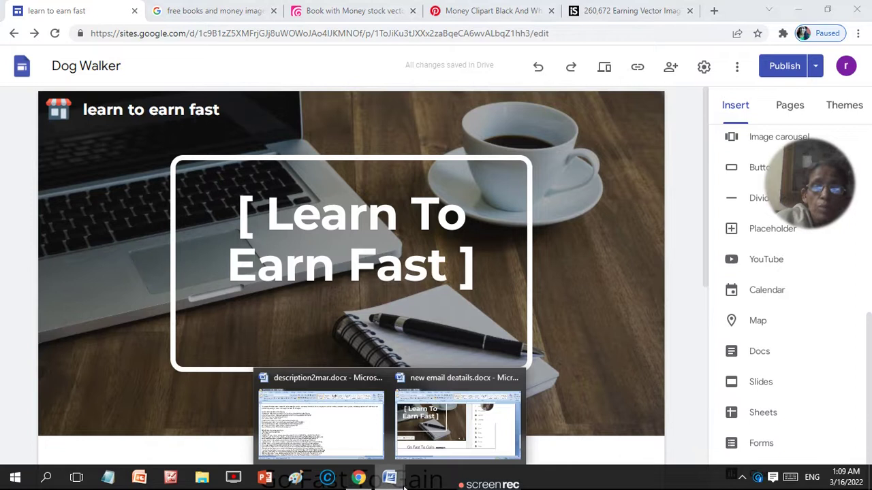
click(427, 446)
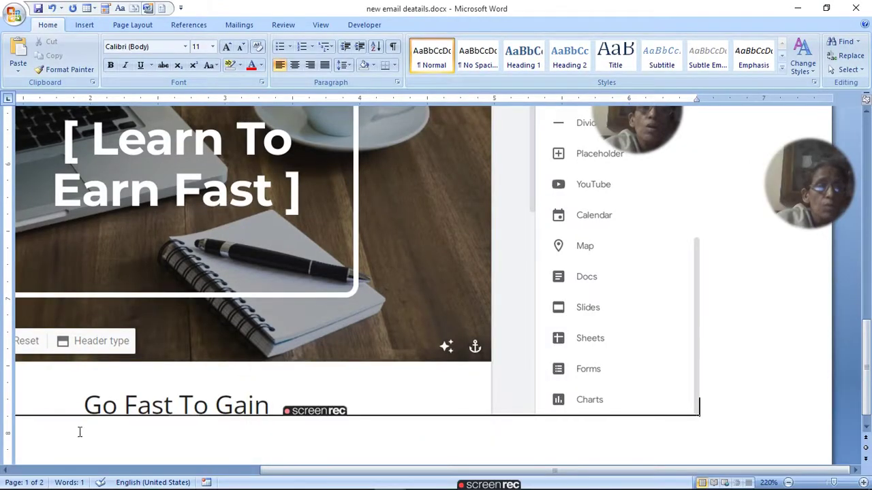
click(453, 406)
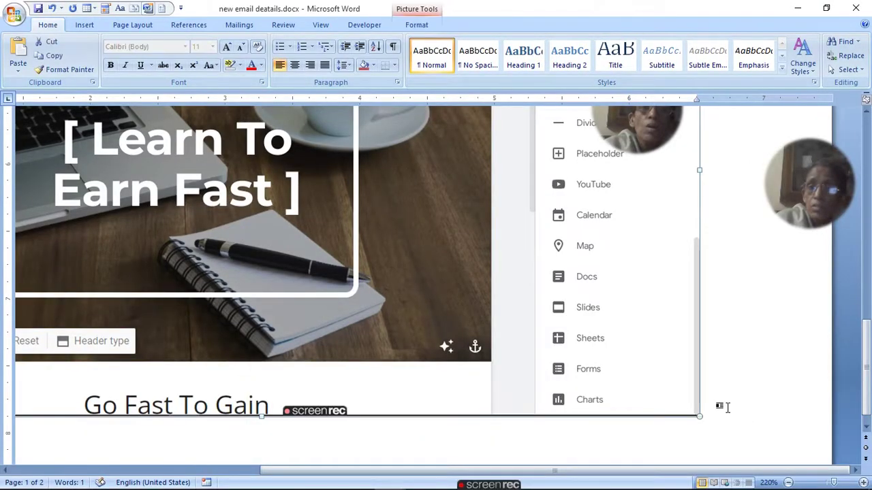
click(727, 407)
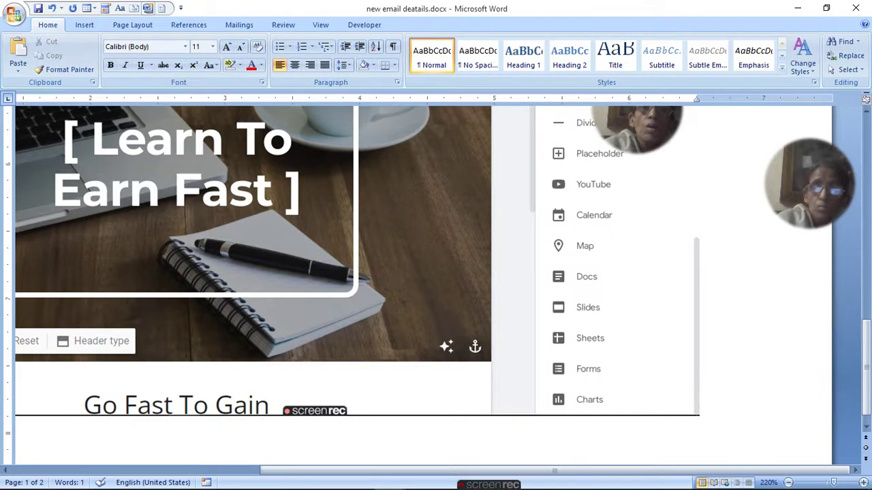
key(Return)
click(727, 407)
key(ctrl+v)
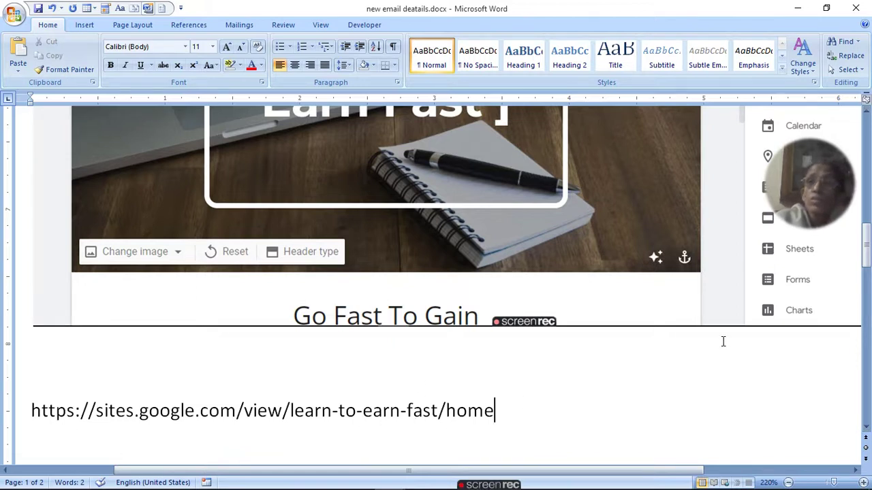
click(797, 8)
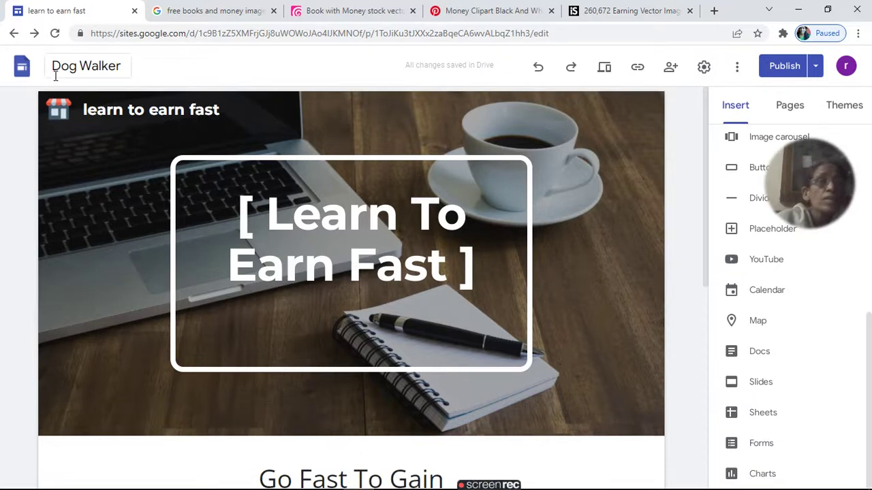
click(193, 33)
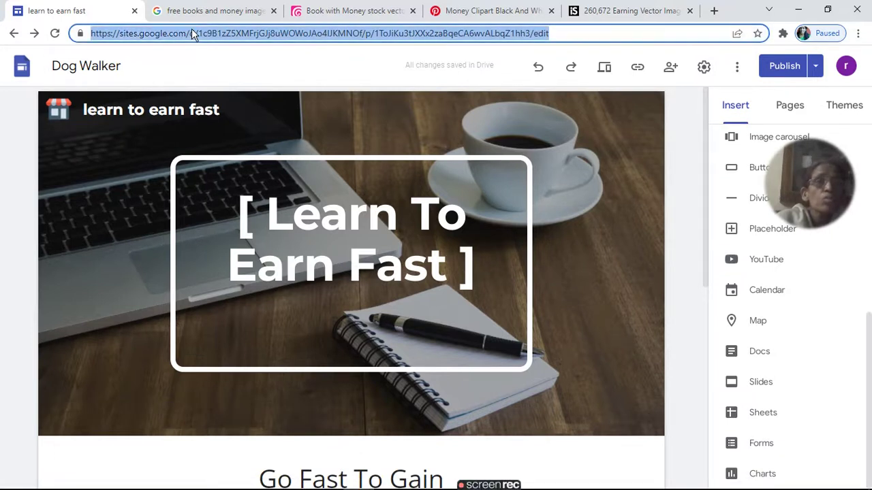
key(ctrl+v)
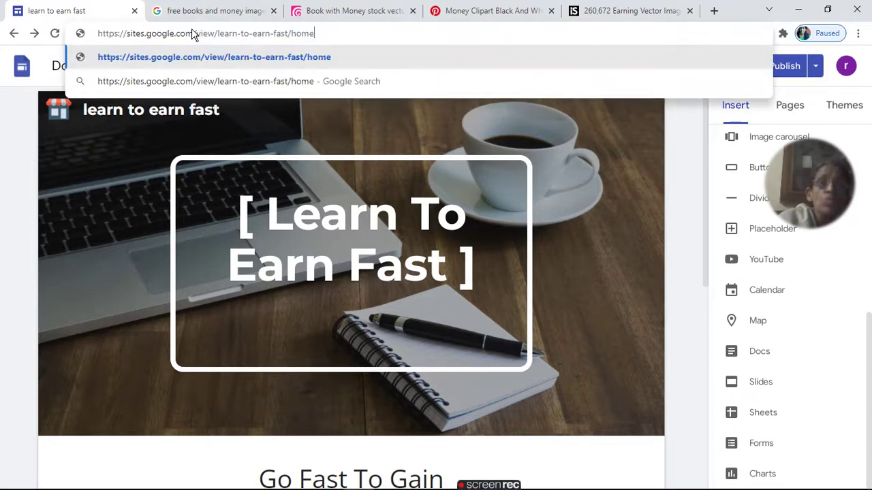
key(Return)
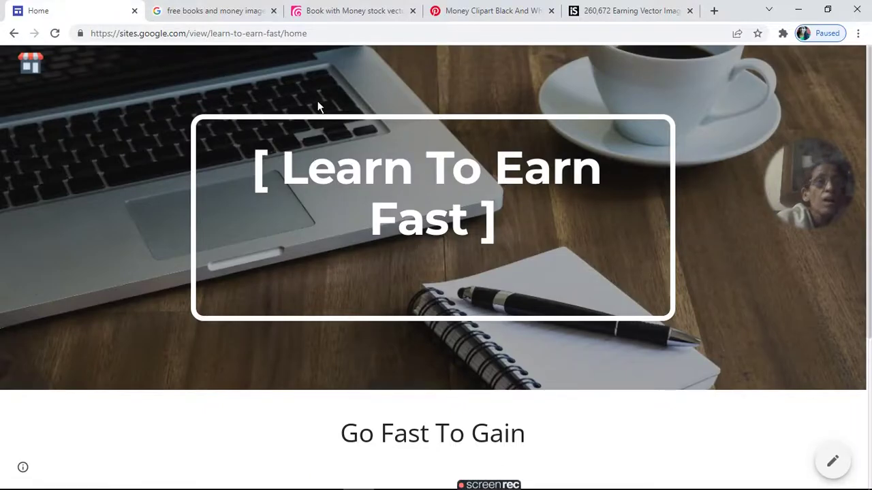
Step: View the page source of the published home page, look through its beginning and close the source view
right_click(284, 58)
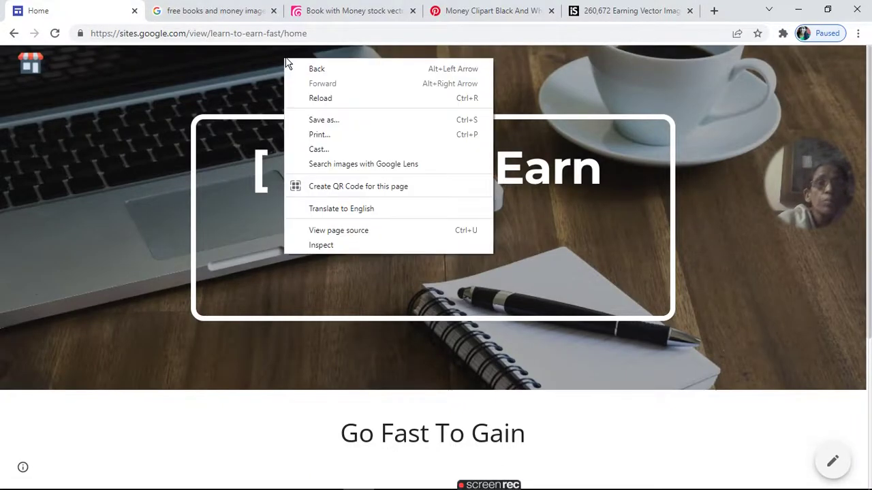
click(347, 236)
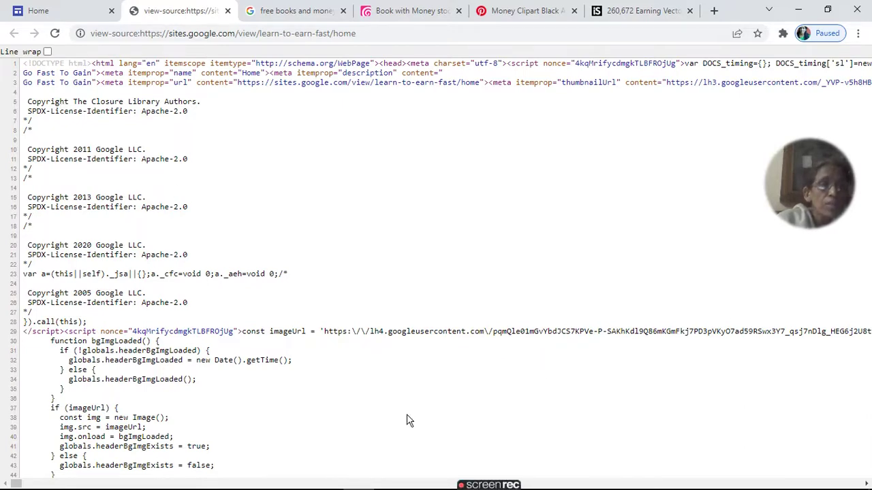
scroll(410, 420, down, 1)
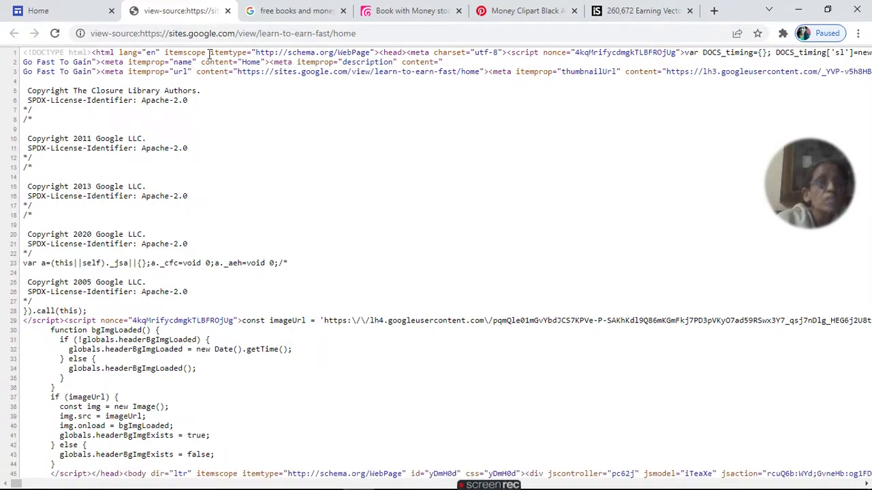
click(228, 11)
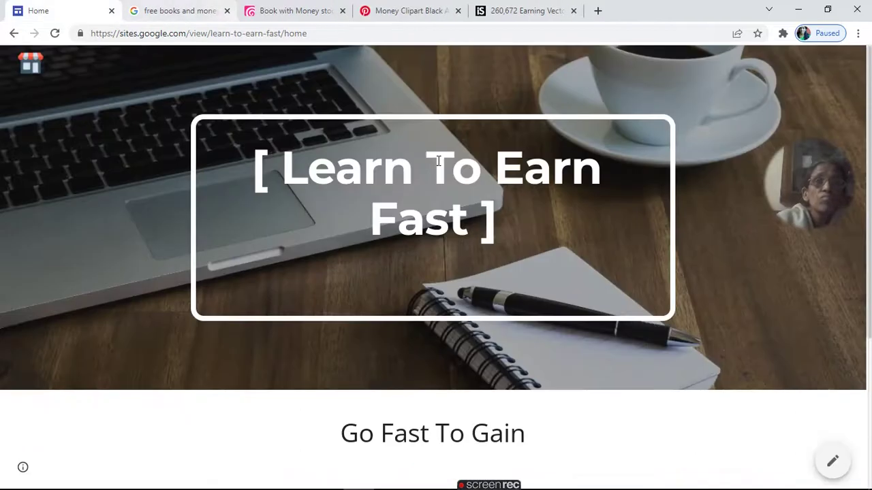